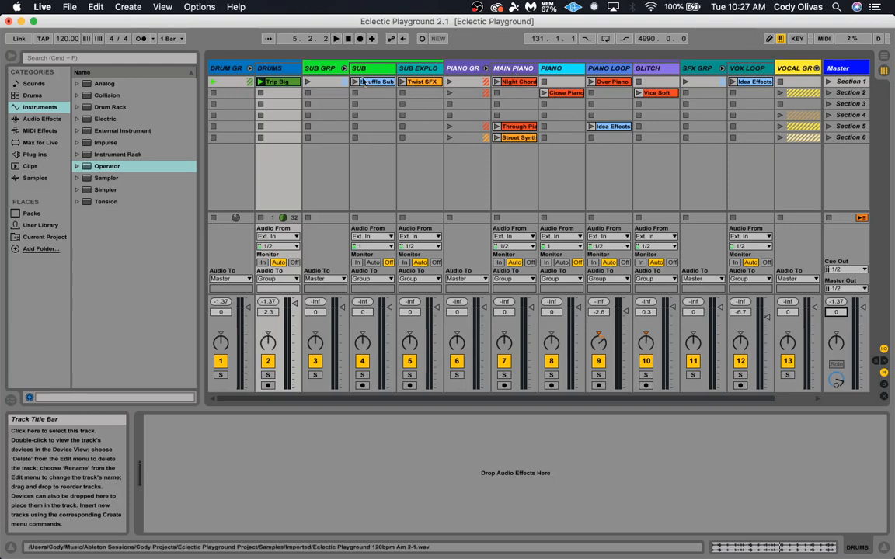
{"action": "left_click", "coordinate": [280, 71]}
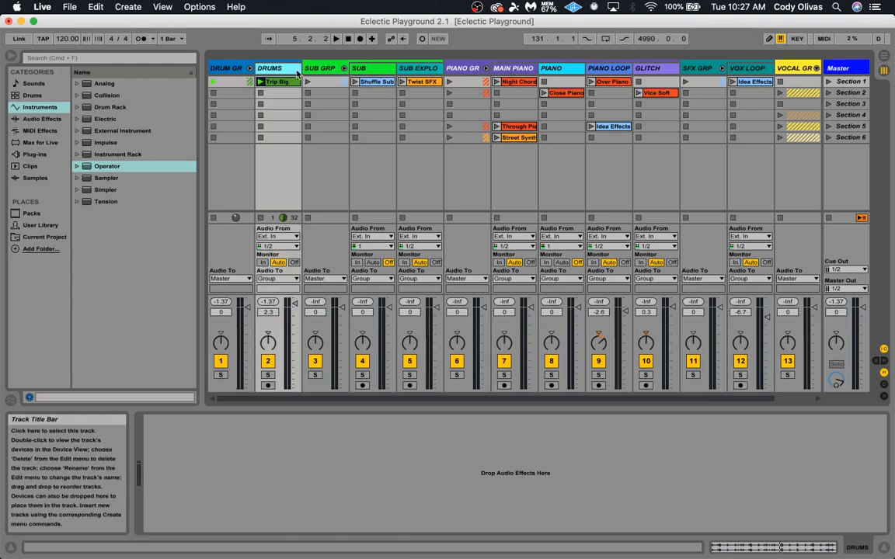
{"action": "left_click", "coordinate": [315, 69]}
{"action": "left_click", "coordinate": [375, 72]}
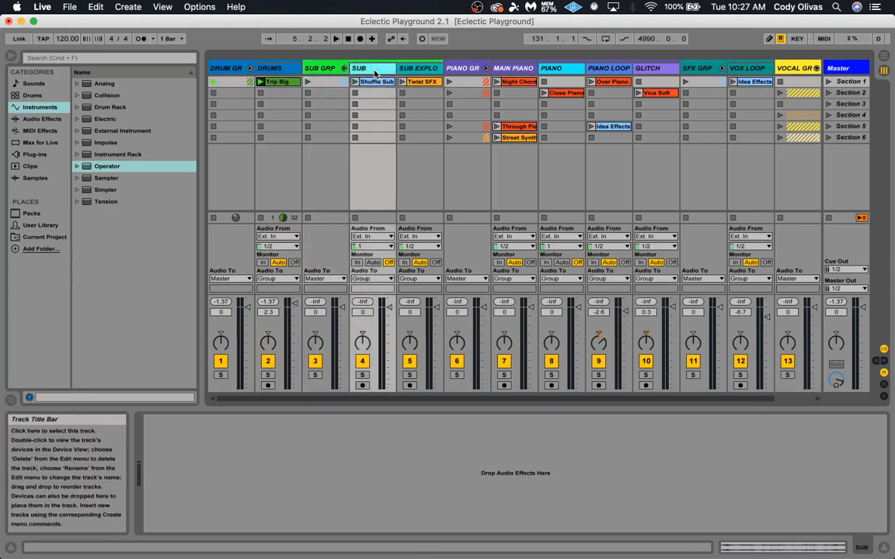
{"action": "left_click", "coordinate": [425, 71]}
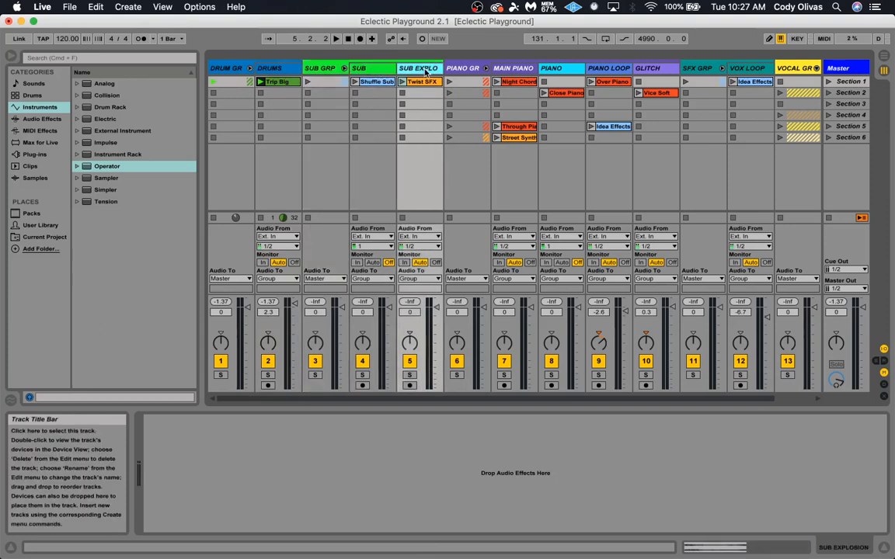
{"action": "left_click", "coordinate": [270, 70]}
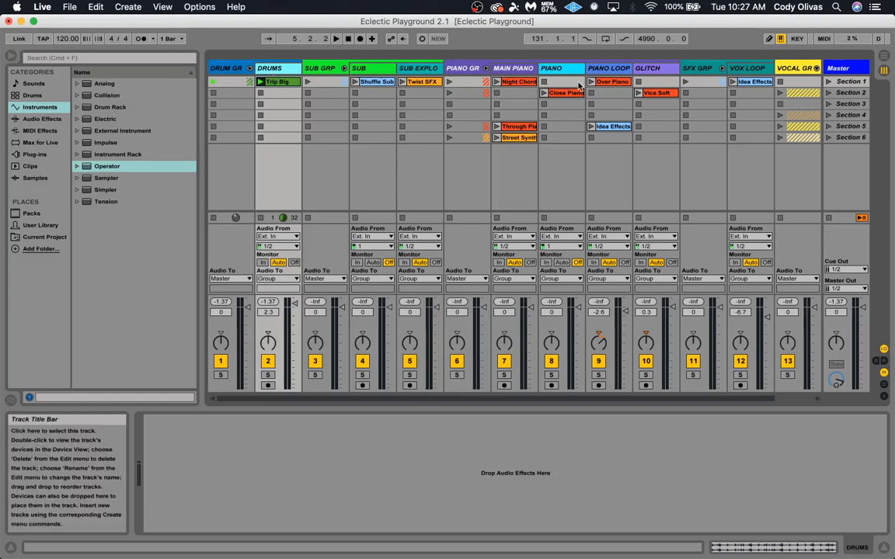
{"action": "left_click", "coordinate": [519, 70]}
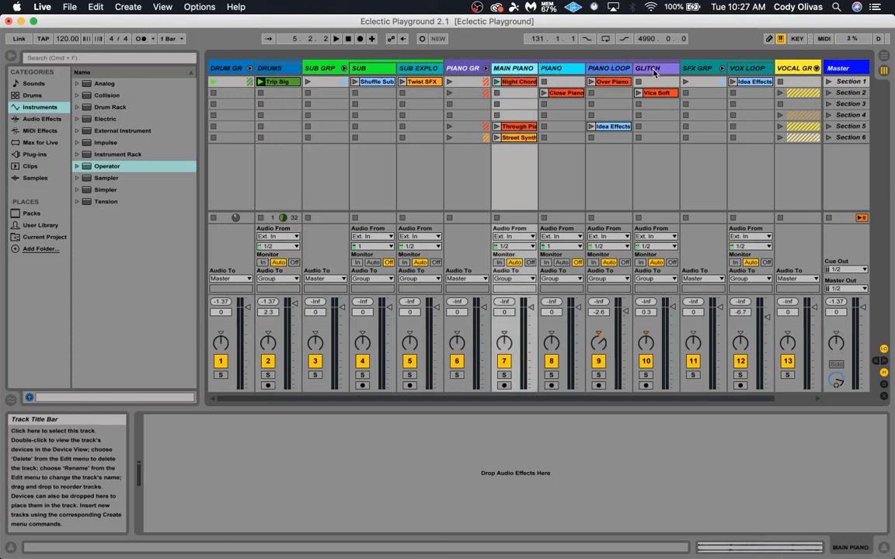
Set the Glitch track's volume to 0 dB and play back the Section 1 scene
{"action": "mouse_move", "coordinate": [673, 308]}
{"action": "left_mouse_down"}
{"action": "mouse_move", "coordinate": [672, 336]}
{"action": "mouse_move", "coordinate": [673, 308]}
{"action": "left_mouse_up"}
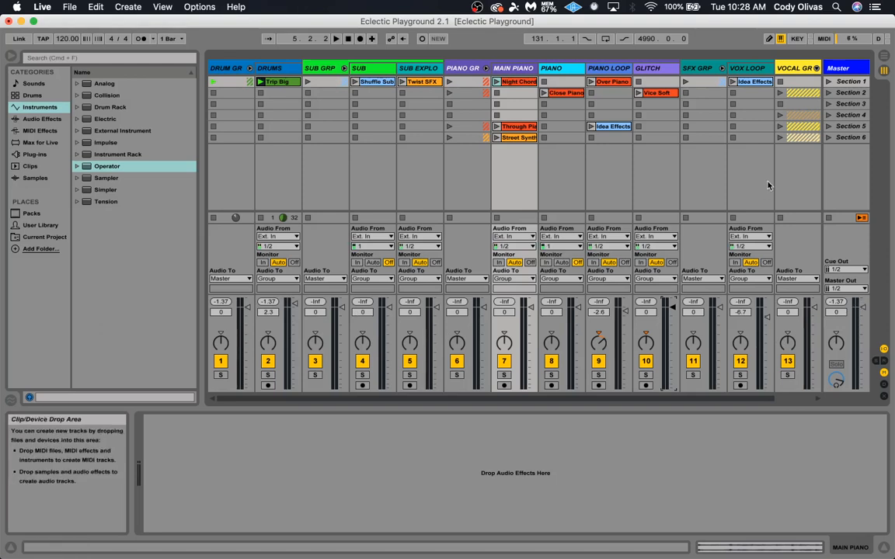
{"action": "left_click", "coordinate": [828, 81]}
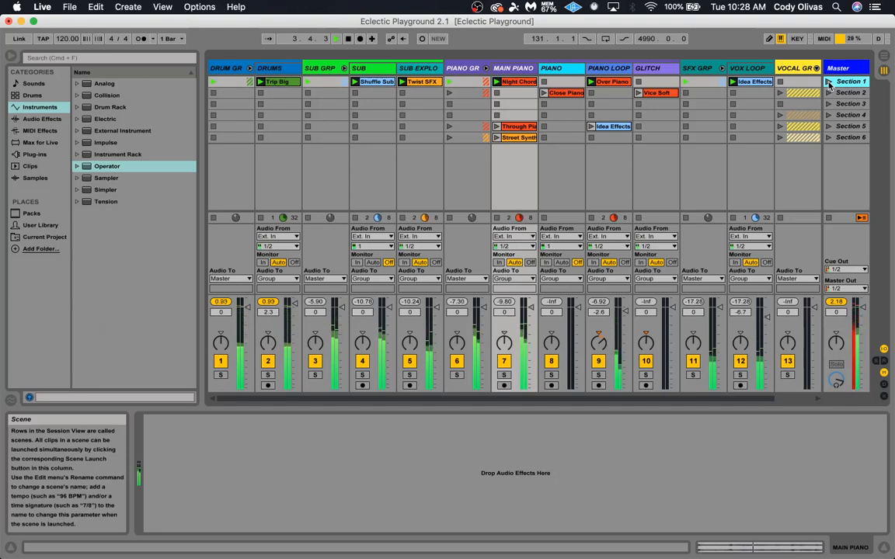
{"action": "key", "text": "space"}
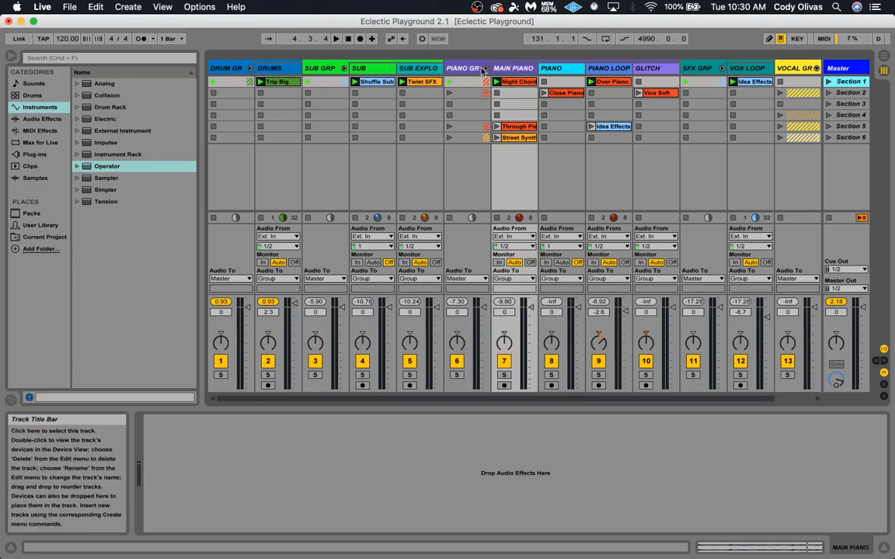
Set the volumes to -16.0 dB on Piano Loop, -8.0 dB on Main Piano, -6.7 dB on Glitch and 0.7 dB on the piano group
{"action": "left_click", "coordinate": [554, 71]}
{"action": "left_click", "coordinate": [601, 69]}
{"action": "left_click", "coordinate": [645, 69]}
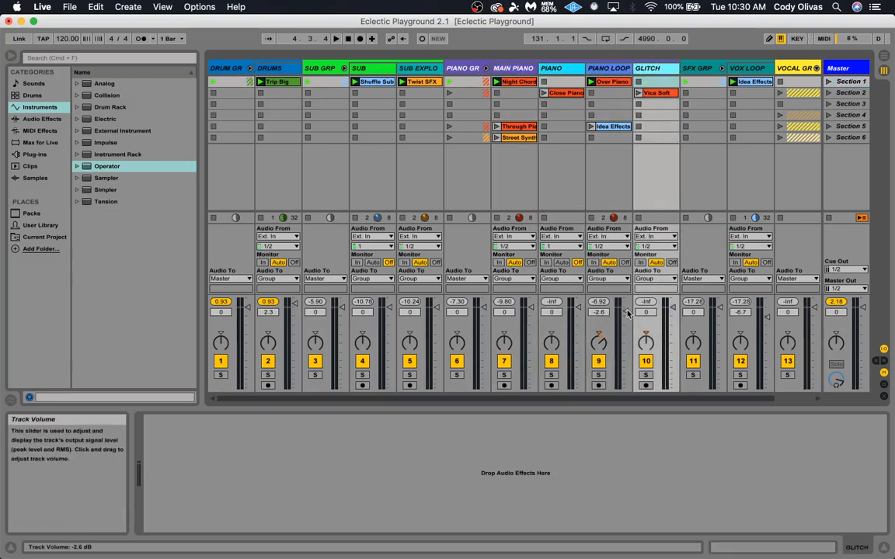
{"action": "left_click_drag", "start_coordinate": [628, 314], "coordinate": [625, 330]}
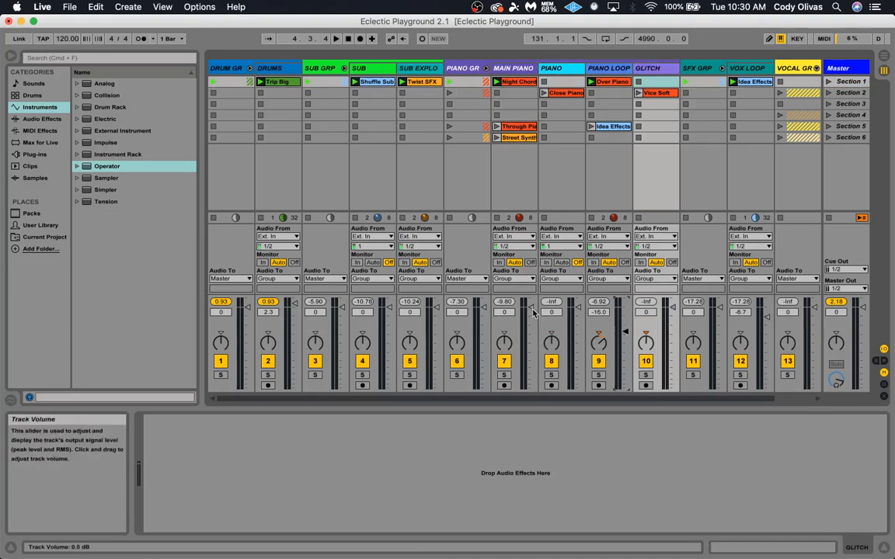
{"action": "left_click_drag", "start_coordinate": [532, 309], "coordinate": [578, 308]}
{"action": "left_click_drag", "start_coordinate": [675, 313], "coordinate": [675, 321]}
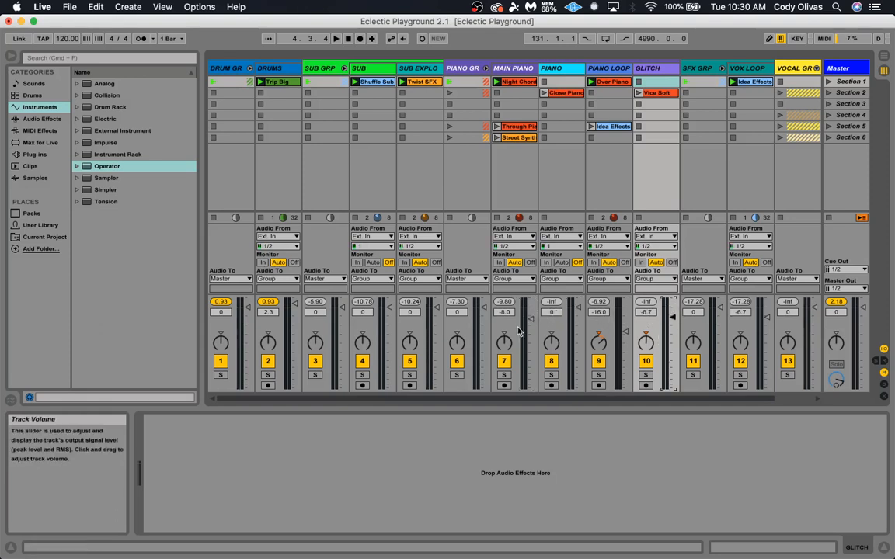
{"action": "left_click", "coordinate": [462, 68]}
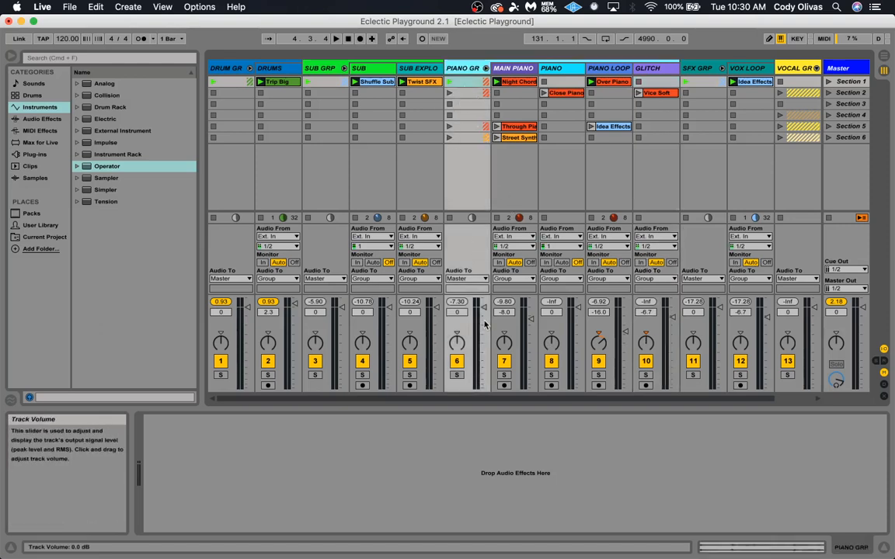
{"action": "mouse_move", "coordinate": [484, 311]}
{"action": "left_mouse_down"}
{"action": "mouse_move", "coordinate": [483, 324]}
{"action": "mouse_move", "coordinate": [483, 306]}
{"action": "left_mouse_up"}
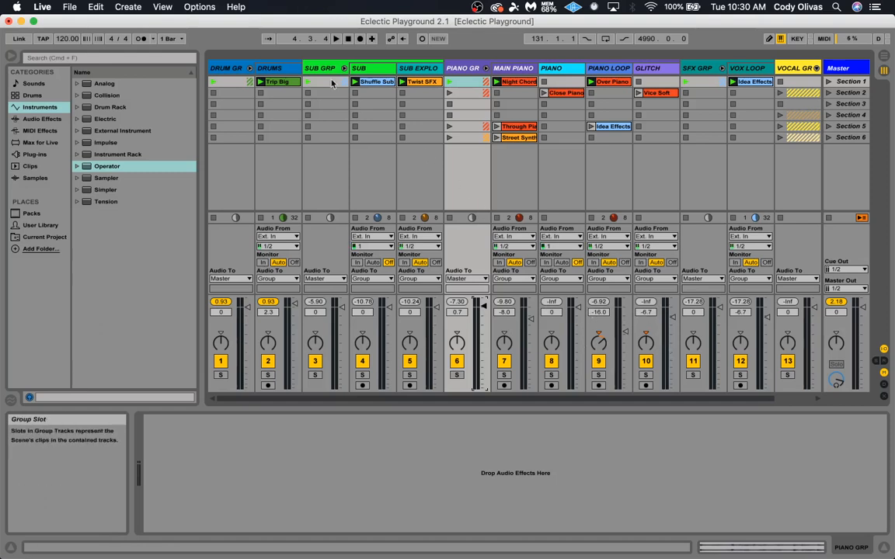
Try volumes of -9.5 dB on Sub Explosion, 1.5 dB on Sub and -7.0 dB on the sub group
{"action": "left_click", "coordinate": [368, 71]}
{"action": "left_click", "coordinate": [407, 70]}
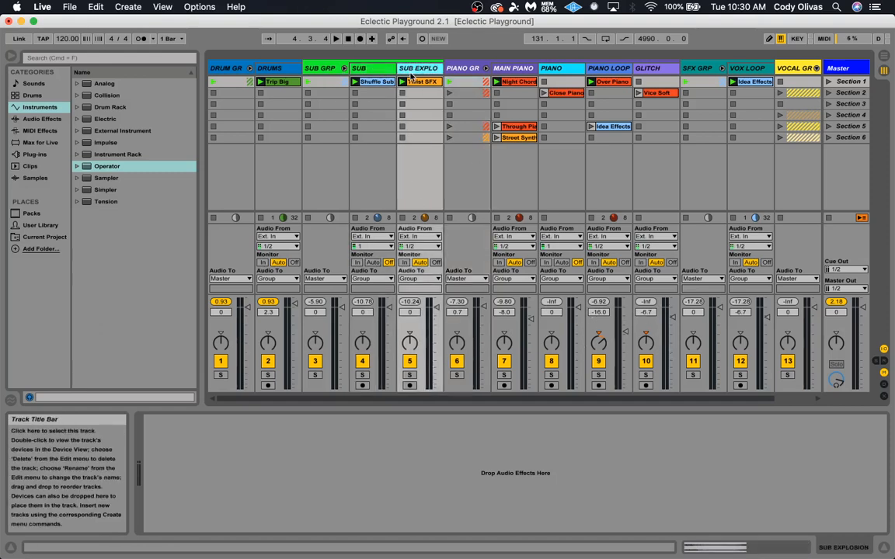
{"action": "left_click", "coordinate": [376, 72]}
{"action": "left_click", "coordinate": [410, 72]}
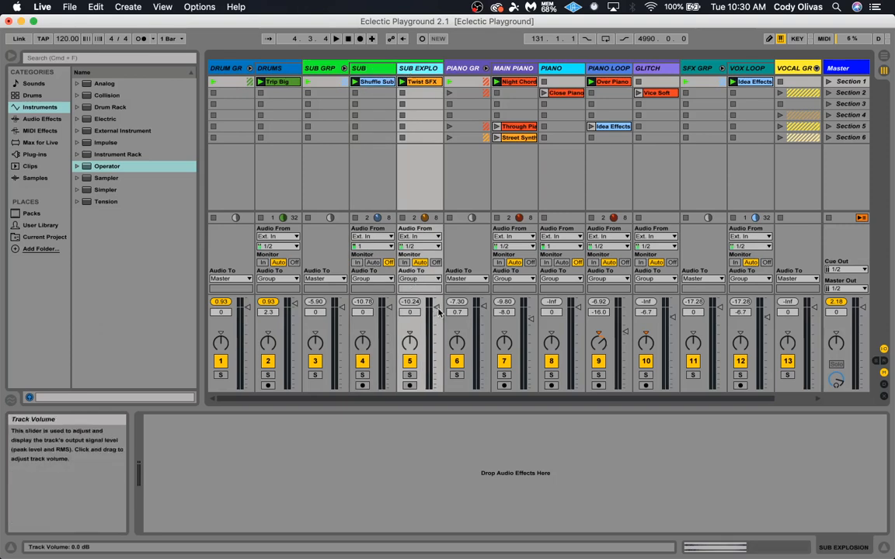
{"action": "left_click_drag", "start_coordinate": [436, 310], "coordinate": [390, 307]}
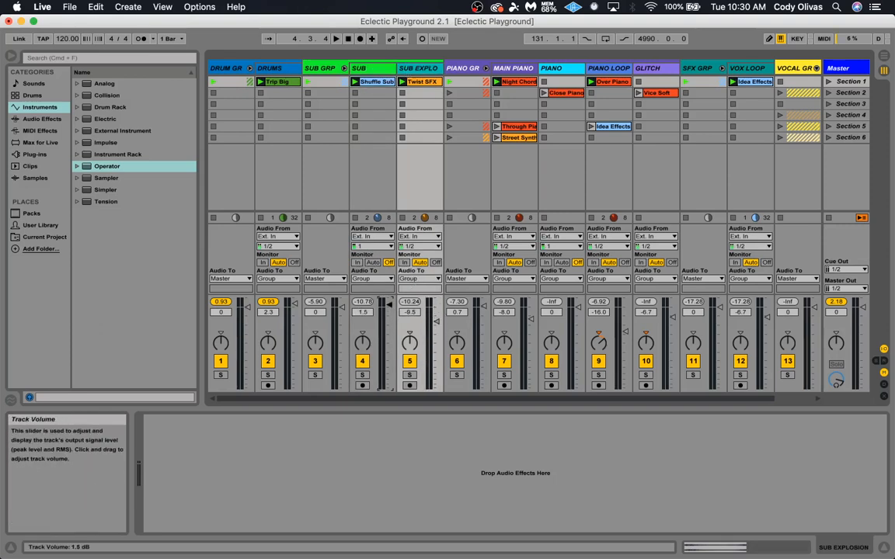
{"action": "left_click", "coordinate": [326, 70]}
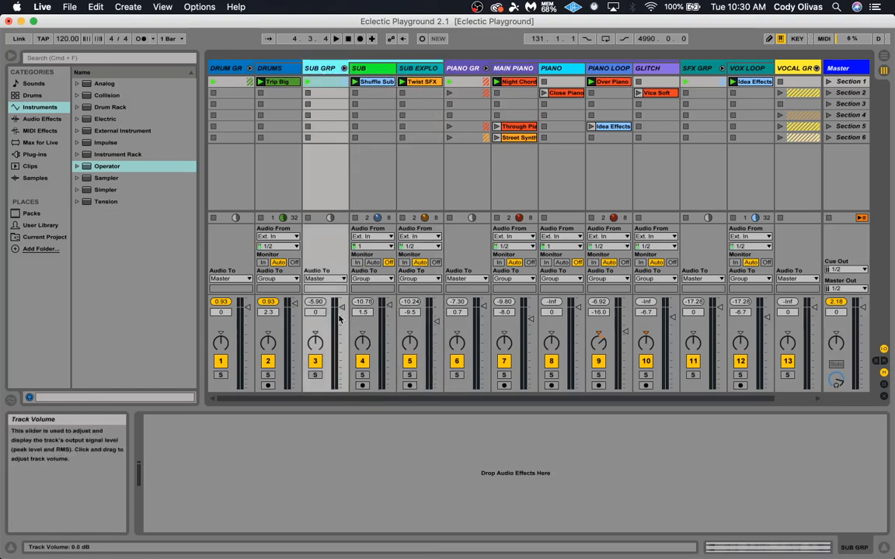
{"action": "left_click_drag", "start_coordinate": [346, 313], "coordinate": [346, 317]}
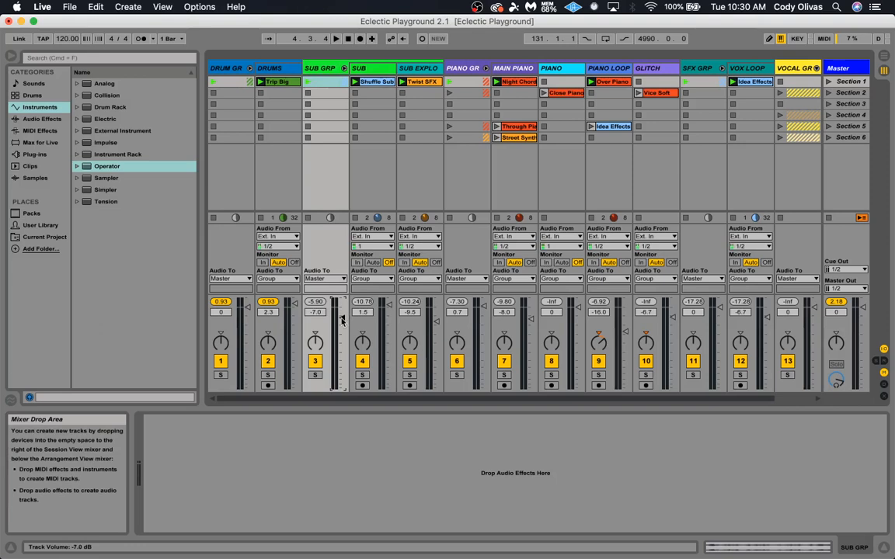
{"action": "left_click_drag", "start_coordinate": [389, 306], "coordinate": [389, 307]}
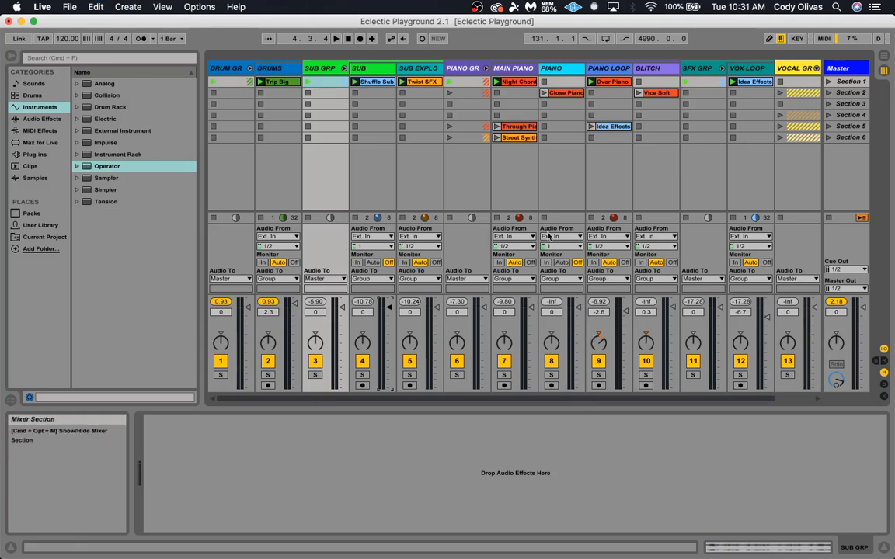
Set the Drums track's volume to 0 dB and play the drum group's Section 1 clip
{"action": "left_click", "coordinate": [467, 69]}
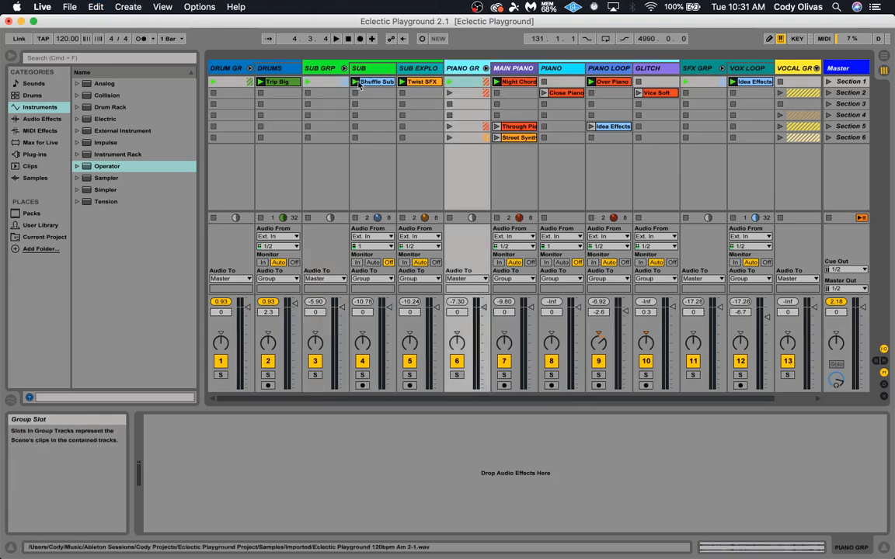
{"action": "left_click", "coordinate": [233, 72]}
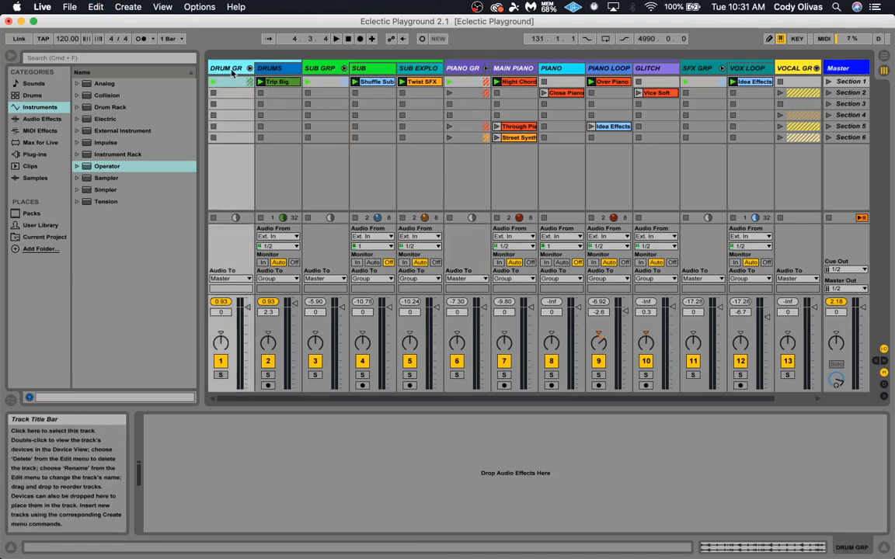
{"action": "left_click_drag", "start_coordinate": [295, 305], "coordinate": [295, 308]}
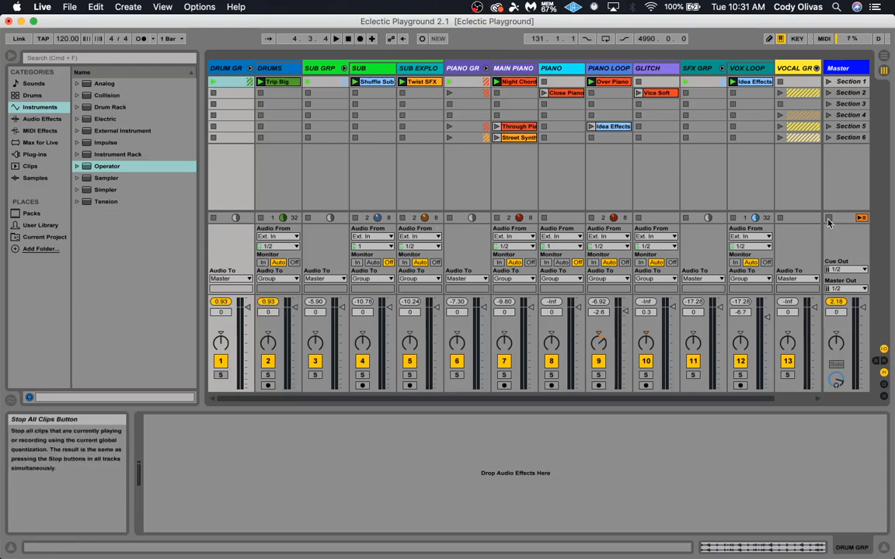
{"action": "left_click", "coordinate": [213, 82]}
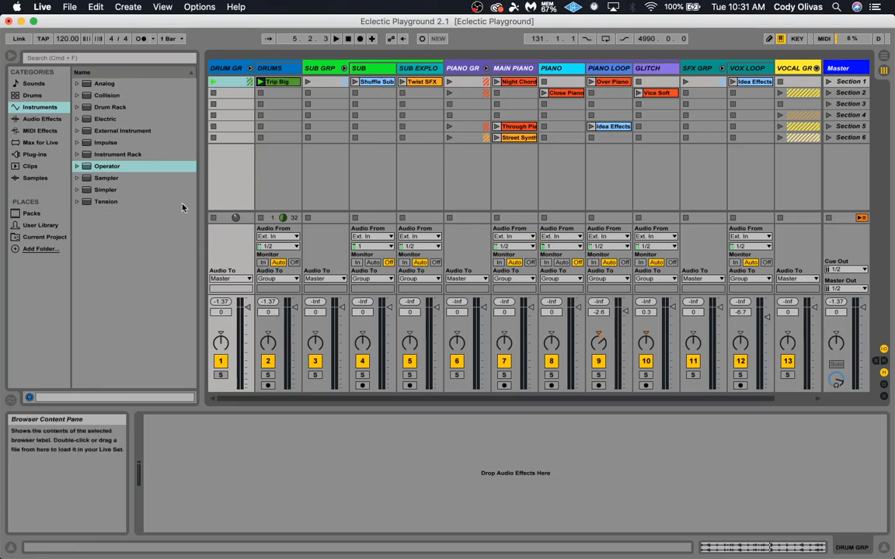
Show the Trip Big clip's waveform, and hide and reopen the detail view with the Drums track selected
{"action": "left_click", "coordinate": [290, 82]}
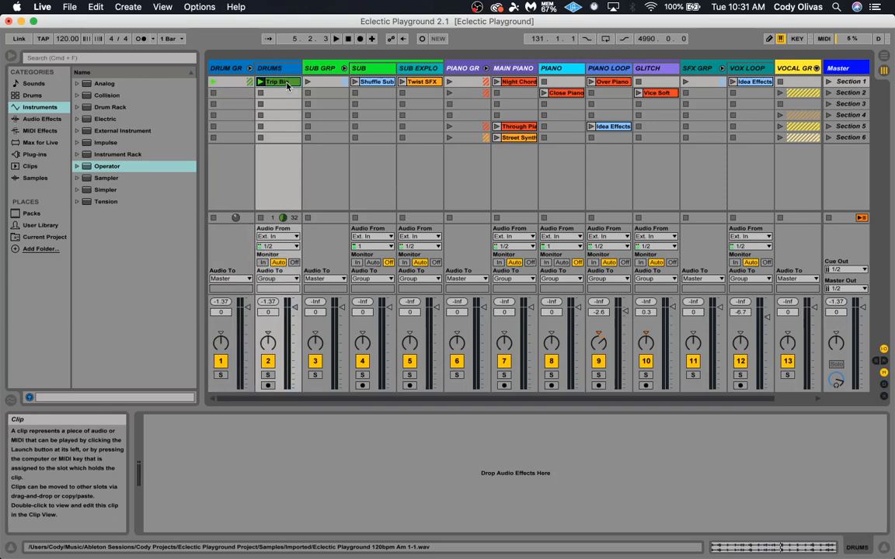
{"action": "key", "text": "shift+Tab"}
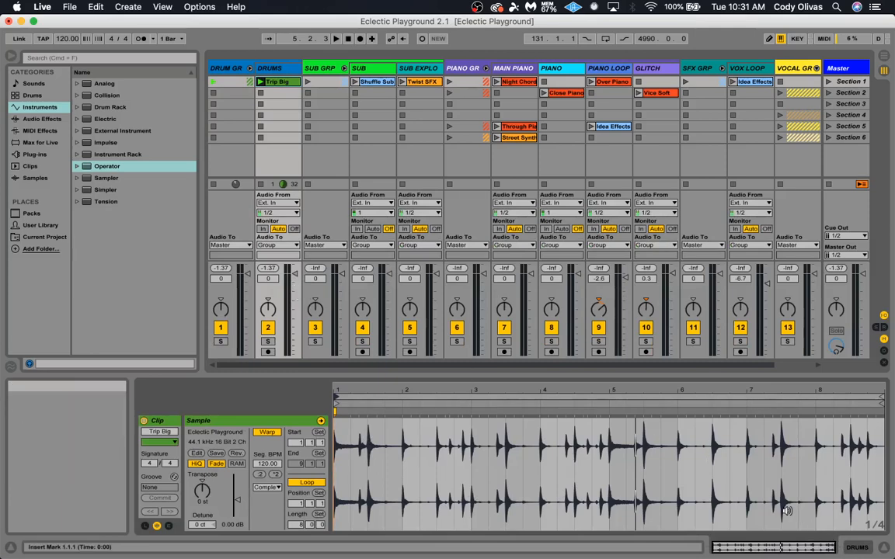
{"action": "left_click", "coordinate": [884, 549]}
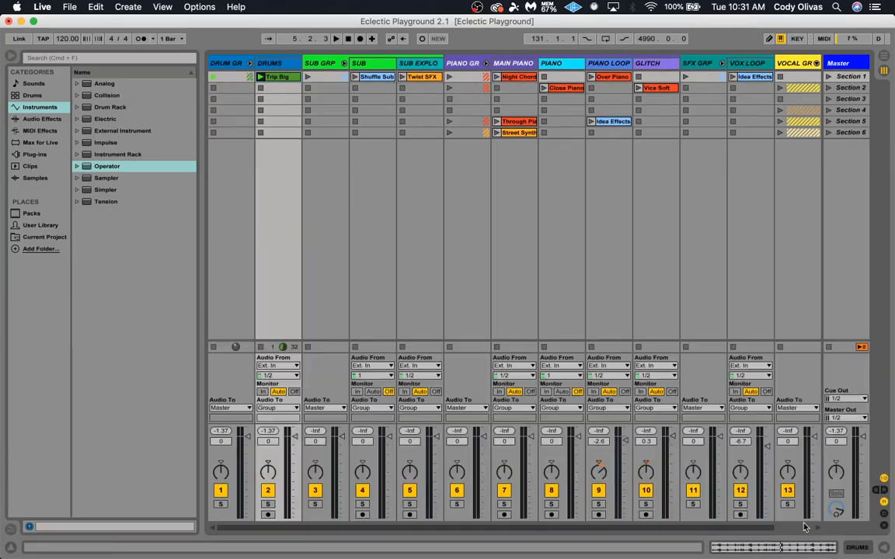
{"action": "left_click", "coordinate": [281, 87]}
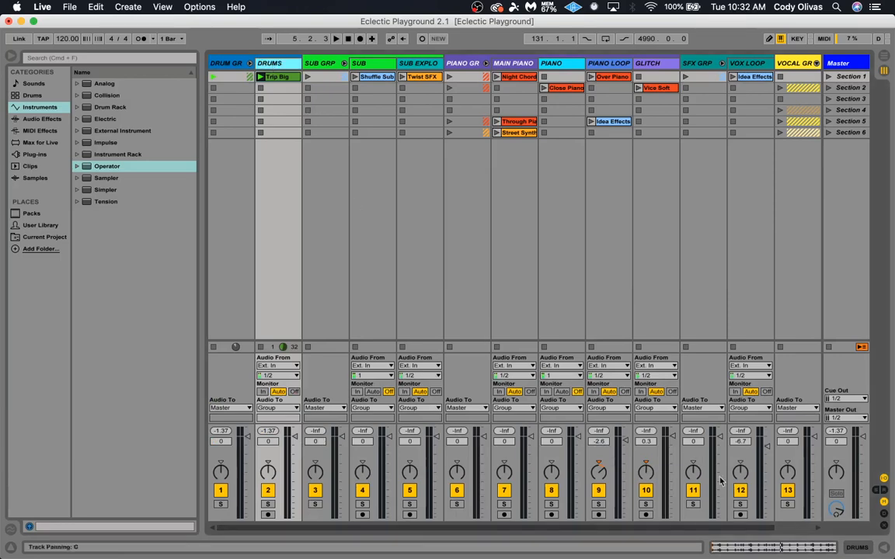
{"action": "left_click", "coordinate": [773, 550]}
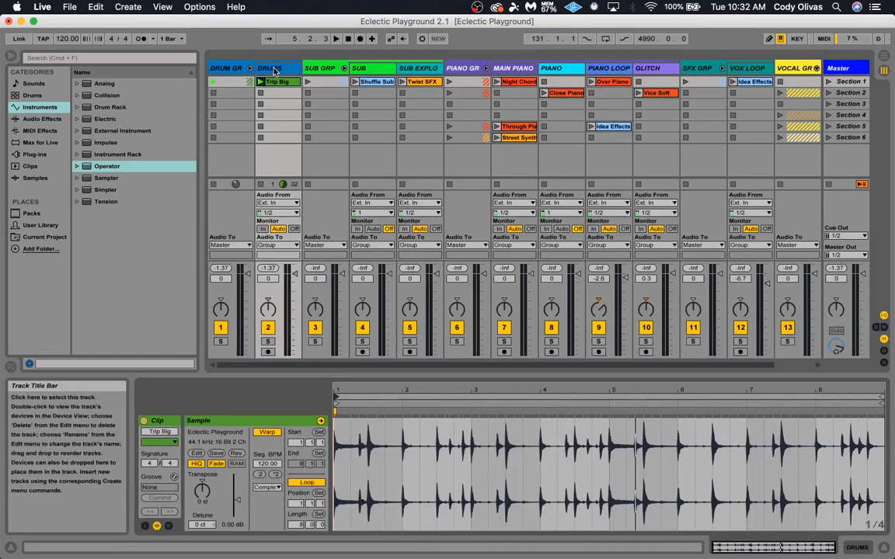
Add the EQ Eight audio effect to the Drums track and boost its band 4 high shelf by about 5.3 dB around 3 kHz
{"action": "left_click", "coordinate": [41, 119]}
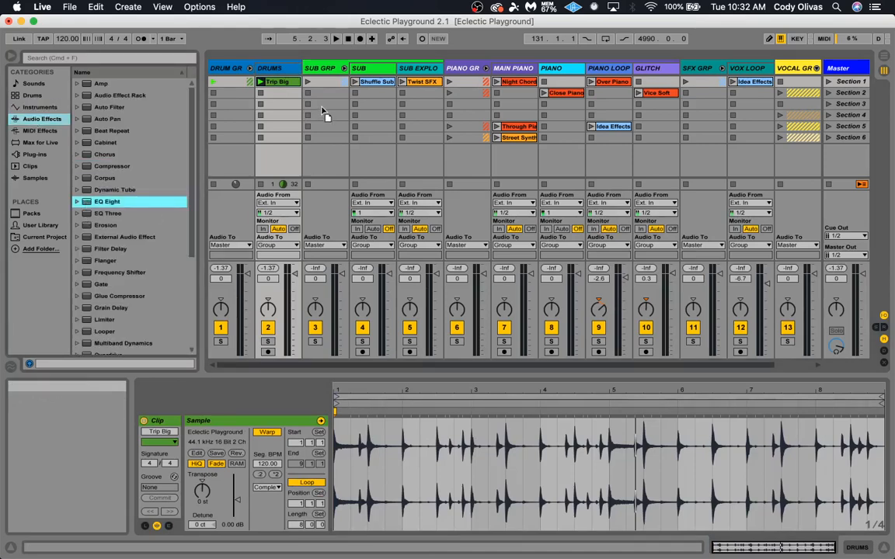
{"action": "left_click", "coordinate": [279, 70]}
{"action": "left_click_drag", "start_coordinate": [334, 257], "coordinate": [406, 439]}
{"action": "left_click_drag", "start_coordinate": [352, 467], "coordinate": [335, 454]}
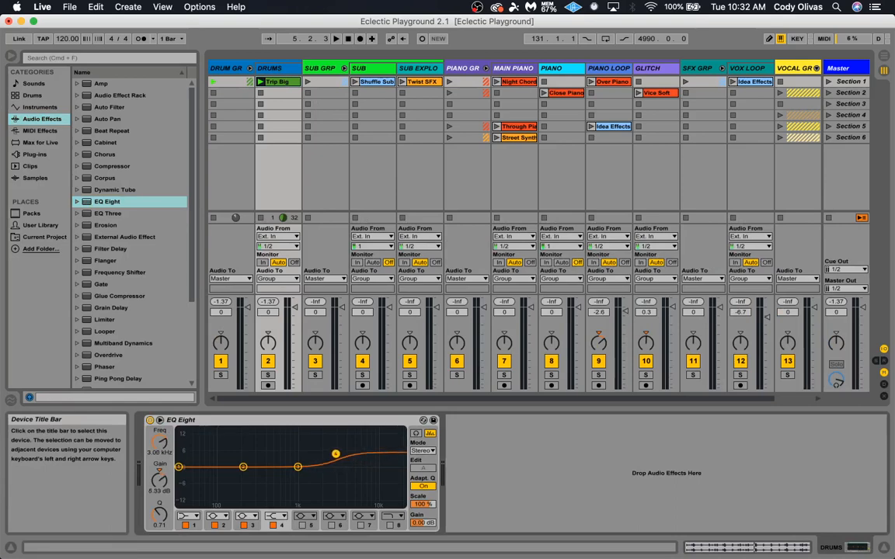
While the Trip Big clip plays, move EQ band 4 to about 1.94 kHz with 6.82 dB of gain, and stop playback
{"action": "left_click", "coordinate": [259, 82]}
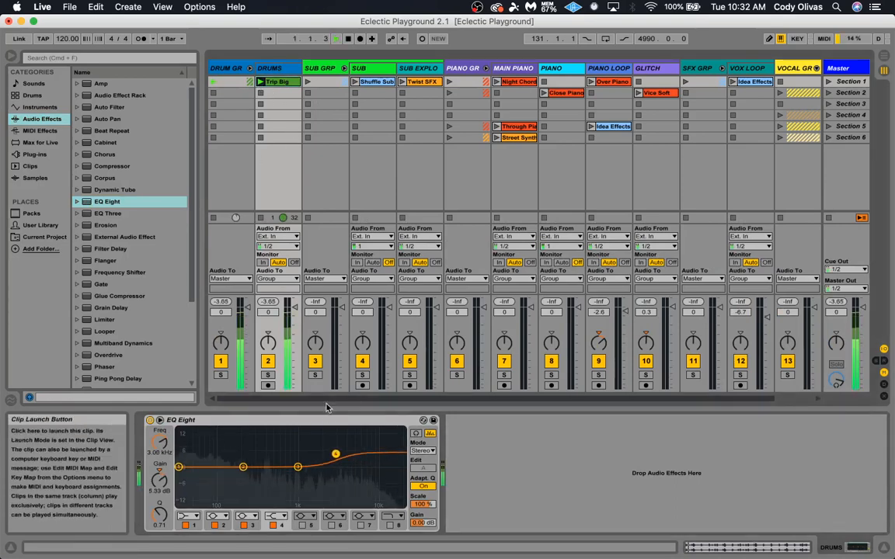
{"action": "left_click_drag", "start_coordinate": [335, 454], "coordinate": [319, 450]}
{"action": "key", "text": "space"}
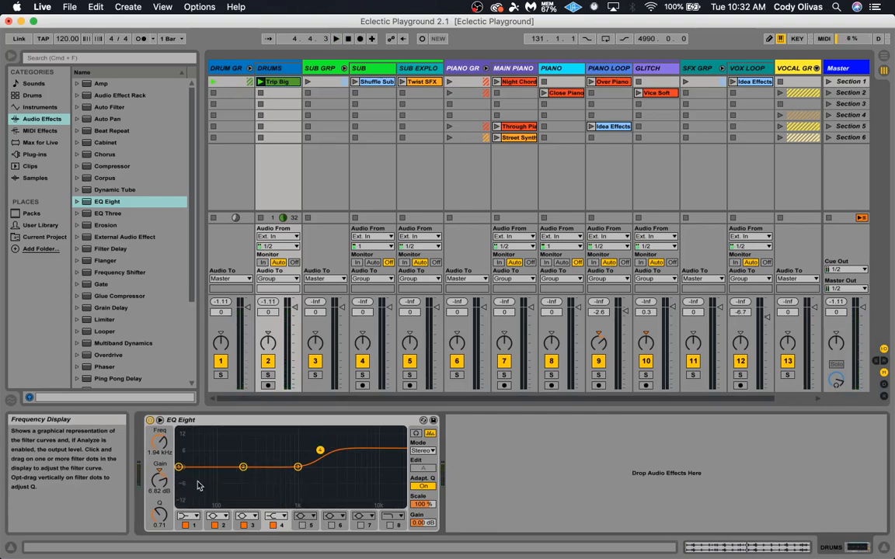
Change EQ band 1 to a low cut at about 37.4 Hz and enable band 8 as a high cut at 18.0 kHz
{"action": "left_click", "coordinate": [187, 515]}
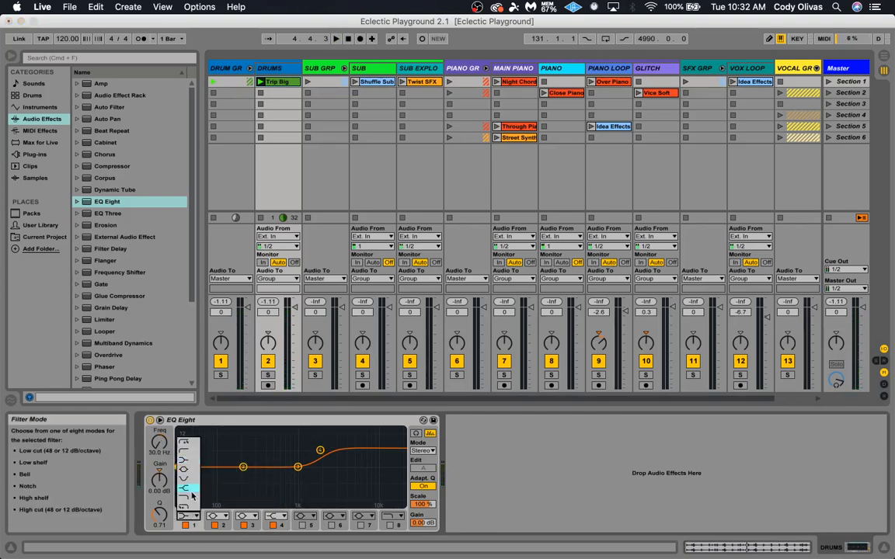
{"action": "left_click", "coordinate": [185, 445]}
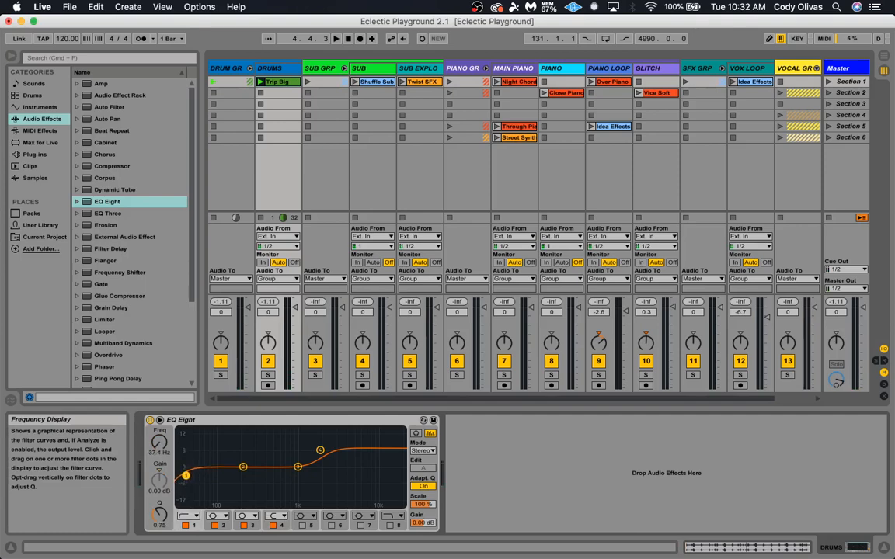
{"action": "double_click", "coordinate": [397, 476]}
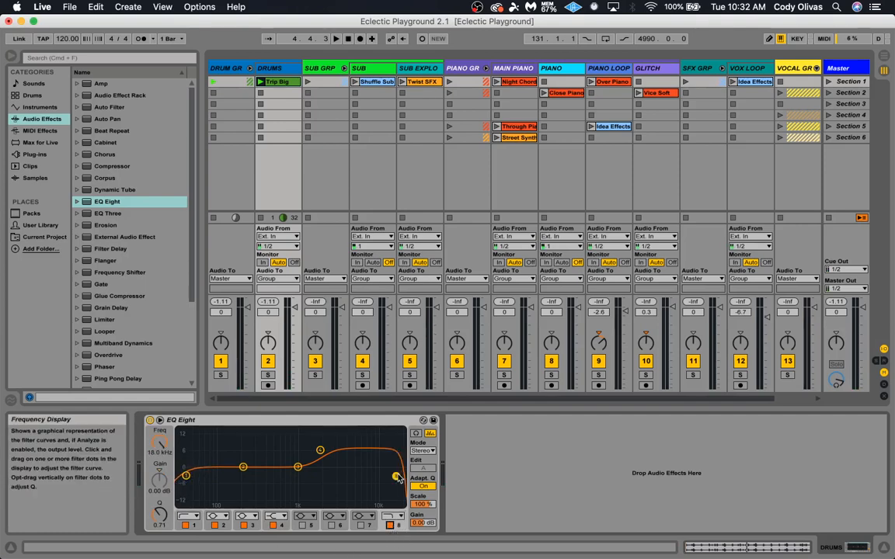
Shift EQ band 8's high cut to 18.3 kHz, switch the band off, and audition the drums briefly
{"action": "left_click_drag", "start_coordinate": [401, 475], "coordinate": [396, 478]}
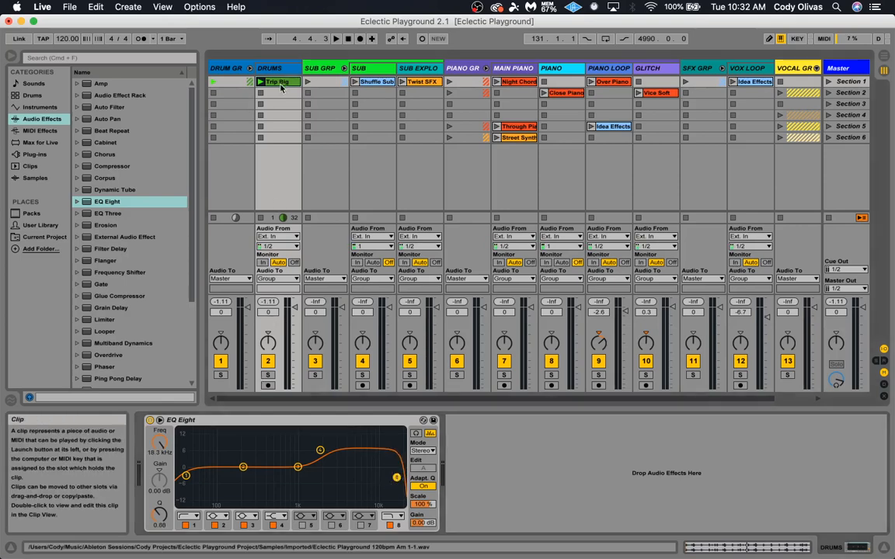
{"action": "left_click", "coordinate": [394, 516]}
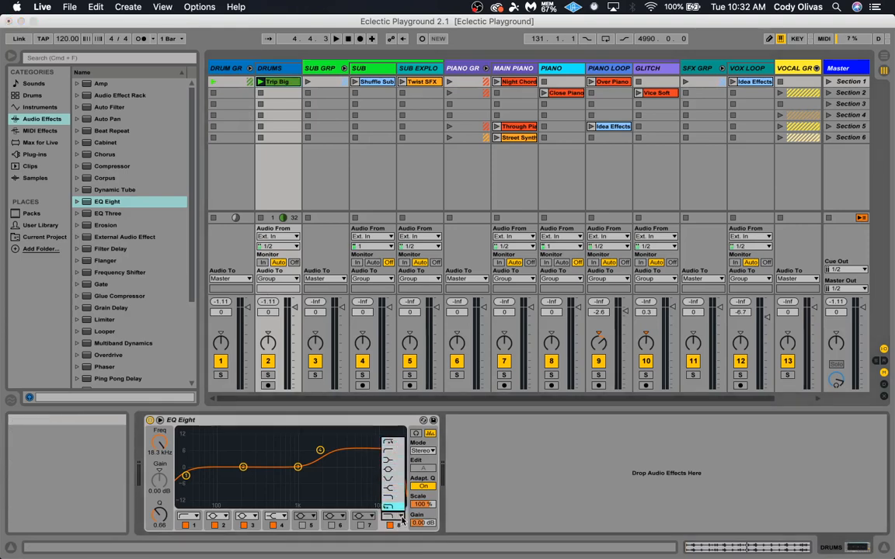
{"action": "left_click", "coordinate": [390, 526]}
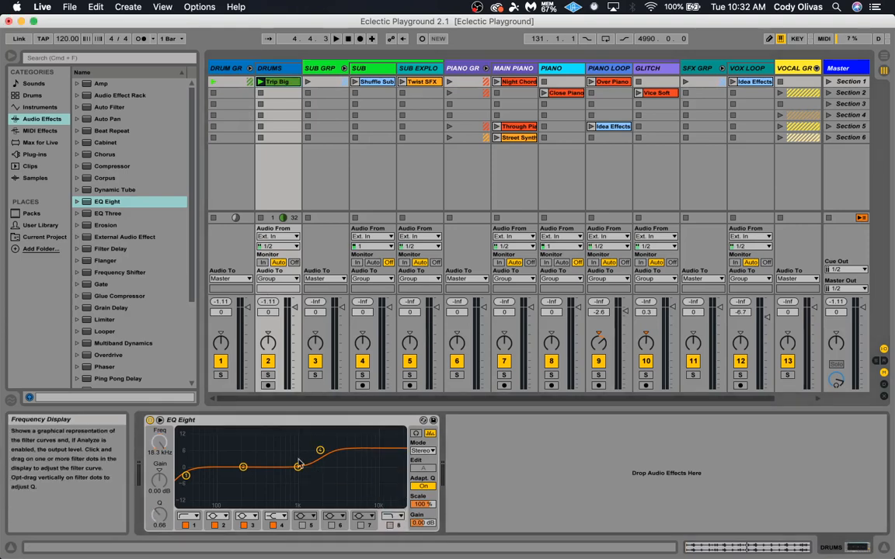
{"action": "key", "text": "space"}
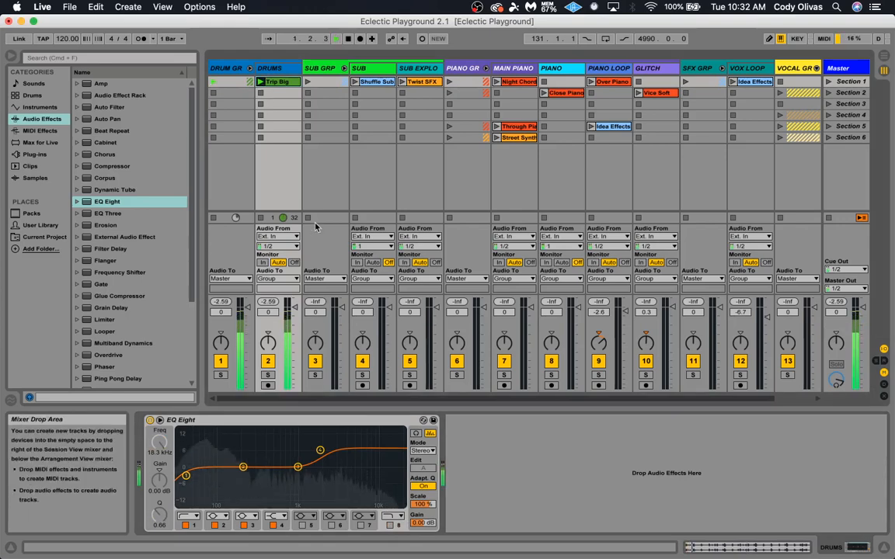
{"action": "key", "text": "space"}
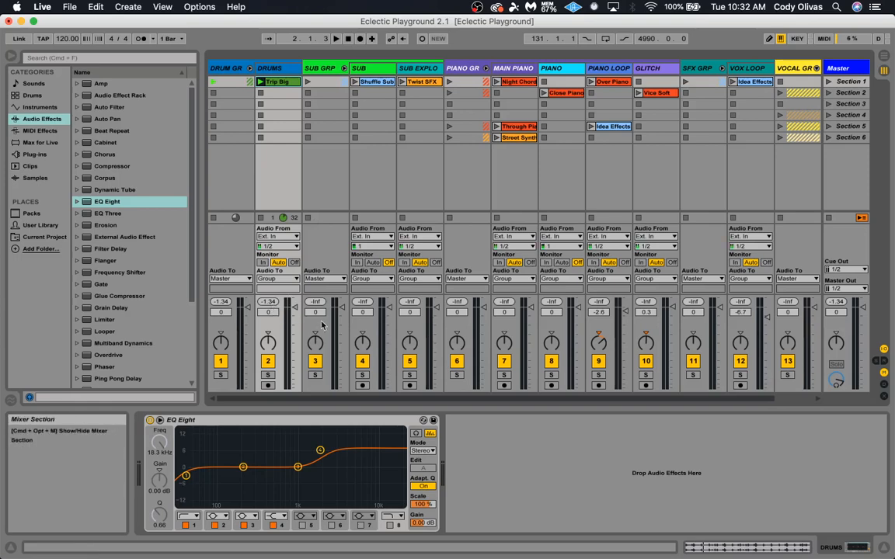
Launch the Sub group's Section 1 clips from the selected Sub track and stop its Shuffle Sub clip
{"action": "left_click", "coordinate": [315, 68]}
{"action": "left_click", "coordinate": [365, 69]}
{"action": "left_click", "coordinate": [406, 68]}
{"action": "left_click", "coordinate": [366, 68]}
{"action": "left_click", "coordinate": [309, 82]}
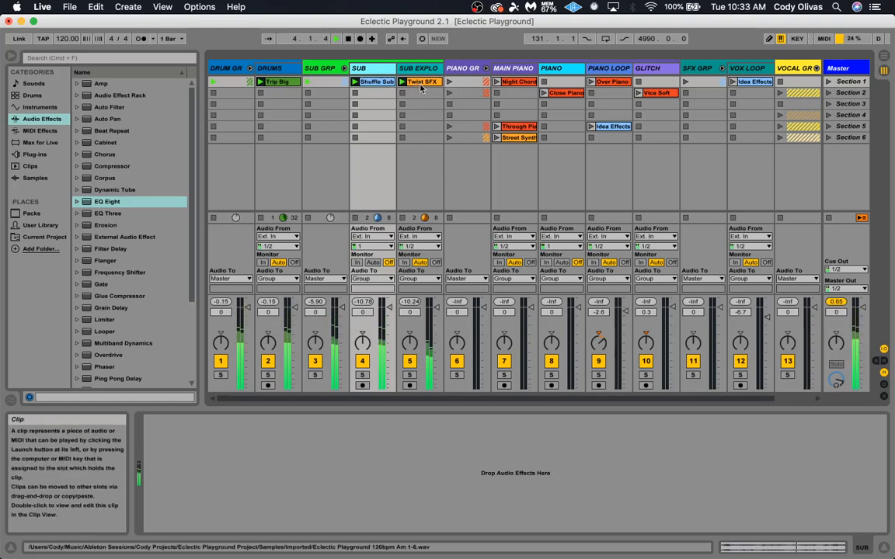
{"action": "left_click", "coordinate": [354, 93]}
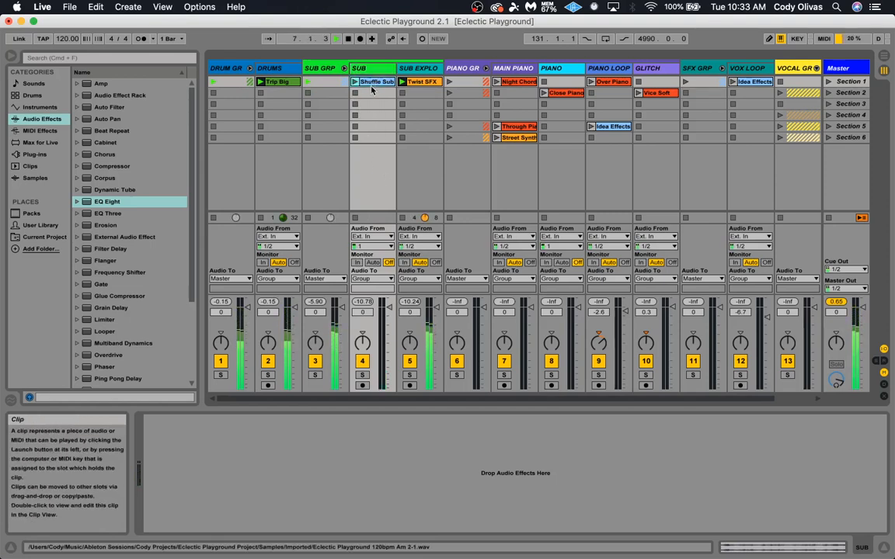
Split the Sub clips with Shuffle Sub in Section 1 and Twist SFX in Section 2, and duplicate Trip Big into the Drums track's Section 2
{"action": "left_click_drag", "start_coordinate": [374, 84], "coordinate": [374, 93]}
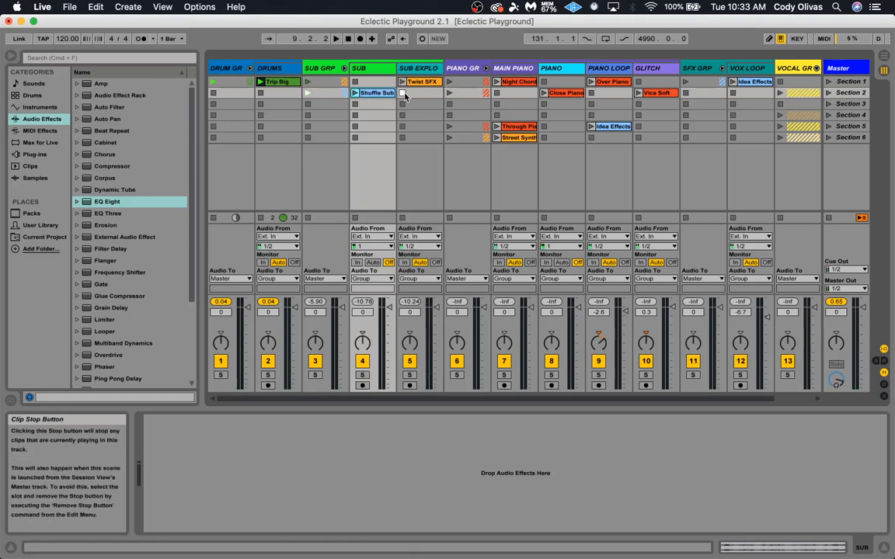
{"action": "left_click", "coordinate": [355, 93]}
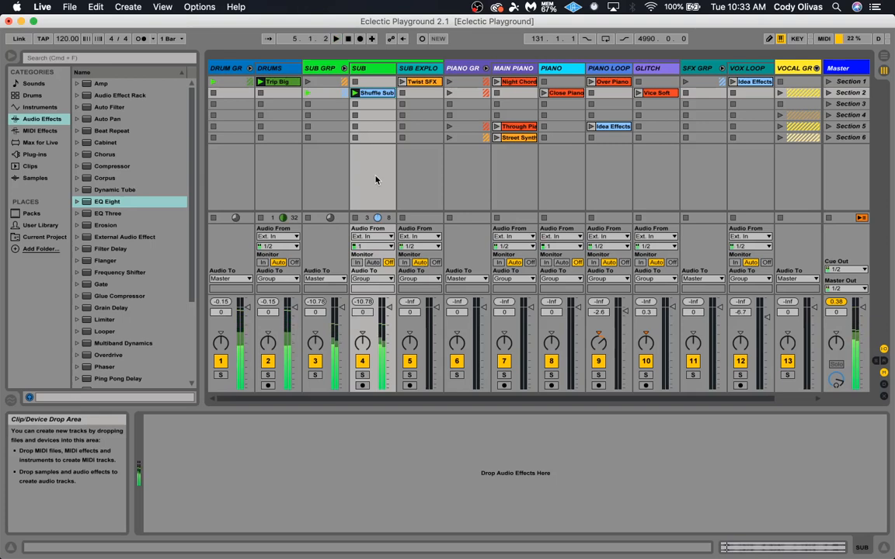
{"action": "left_click_drag", "start_coordinate": [375, 92], "coordinate": [425, 94]}
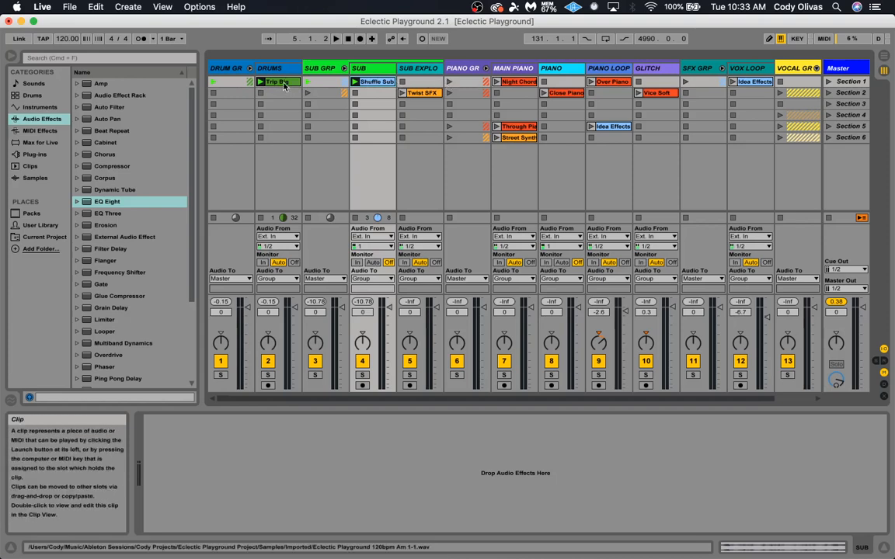
{"action": "left_click", "coordinate": [294, 138]}
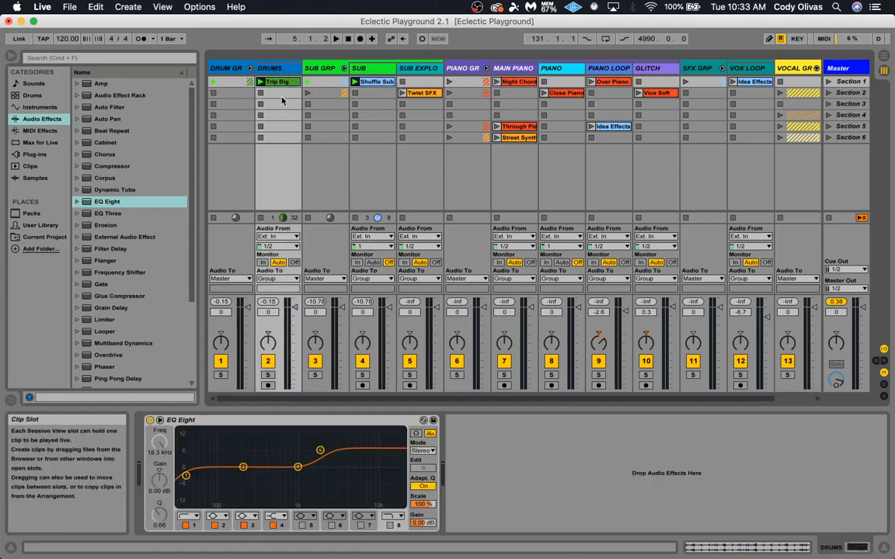
{"action": "key", "text": "super+d"}
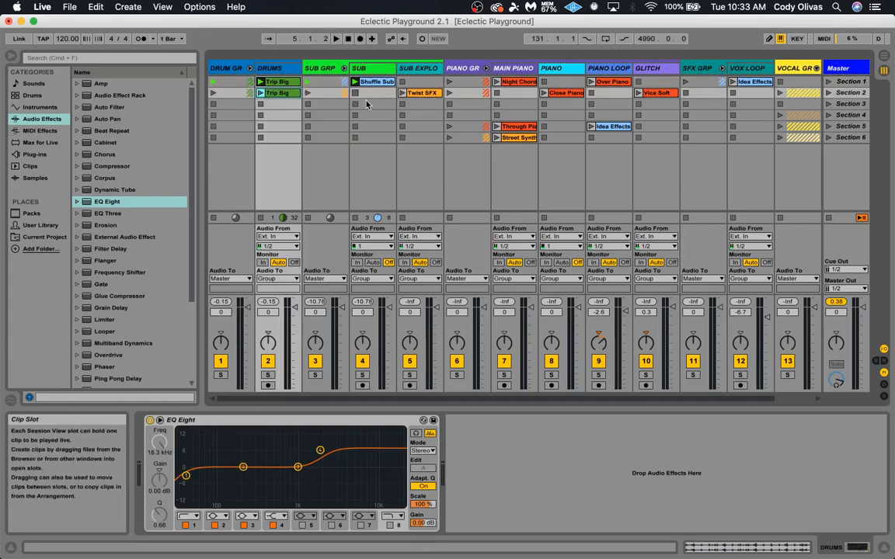
Launch the Section 1 clips of the Sub group and of the Piano group
{"action": "left_click", "coordinate": [308, 82]}
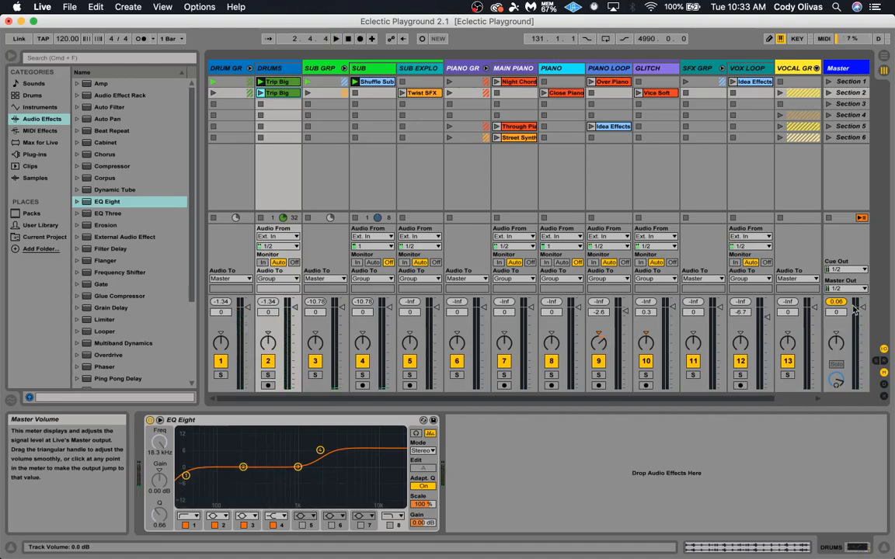
{"action": "left_click", "coordinate": [463, 68]}
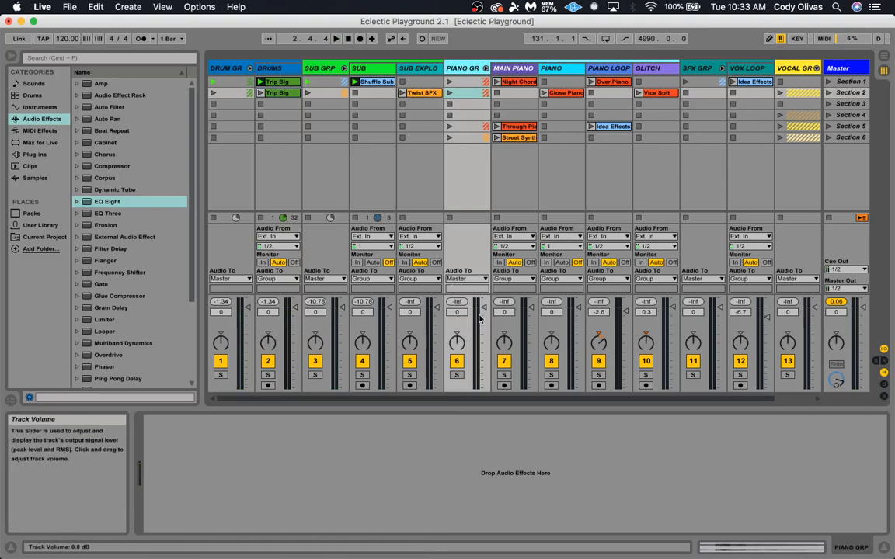
{"action": "left_click", "coordinate": [449, 82]}
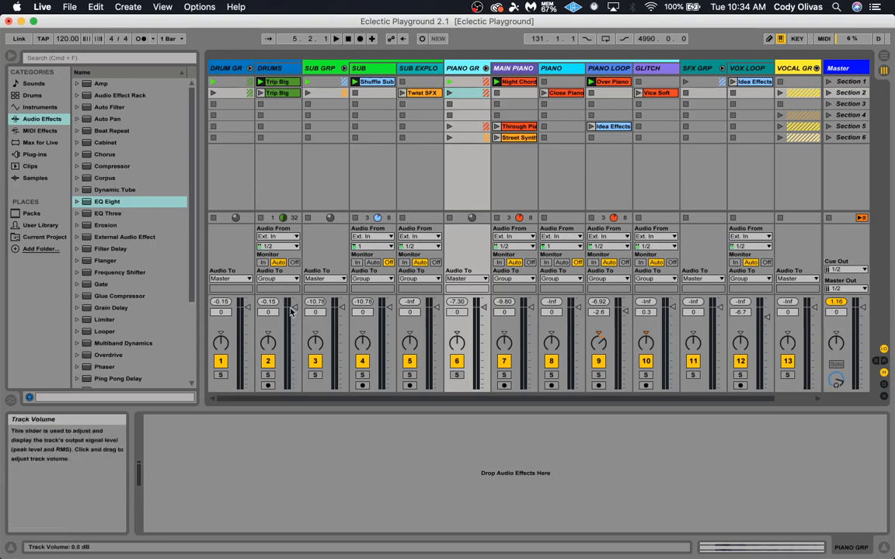
Lower the Drums track volume to -2.0 dB and the Sub track volume to -3.8 dB
{"action": "left_click_drag", "start_coordinate": [296, 311], "coordinate": [296, 313]}
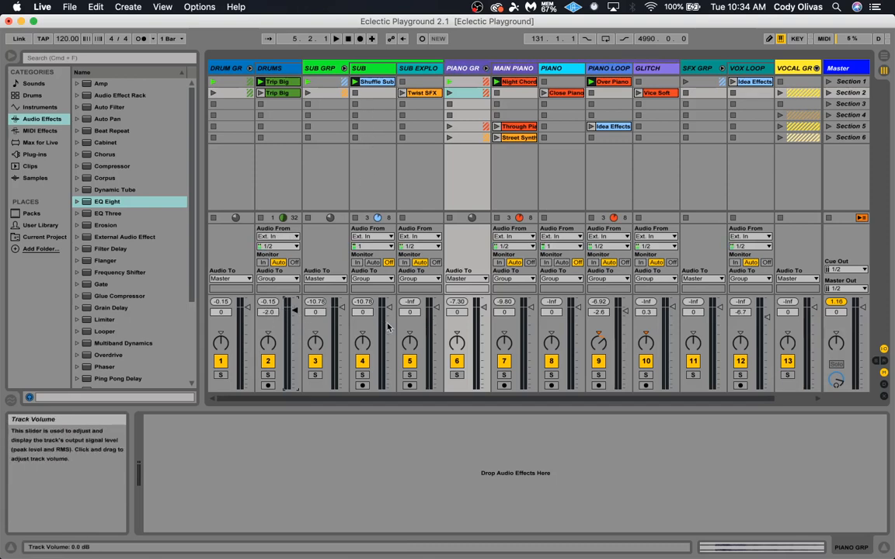
{"action": "left_click_drag", "start_coordinate": [391, 310], "coordinate": [391, 314]}
{"action": "left_click", "coordinate": [373, 70]}
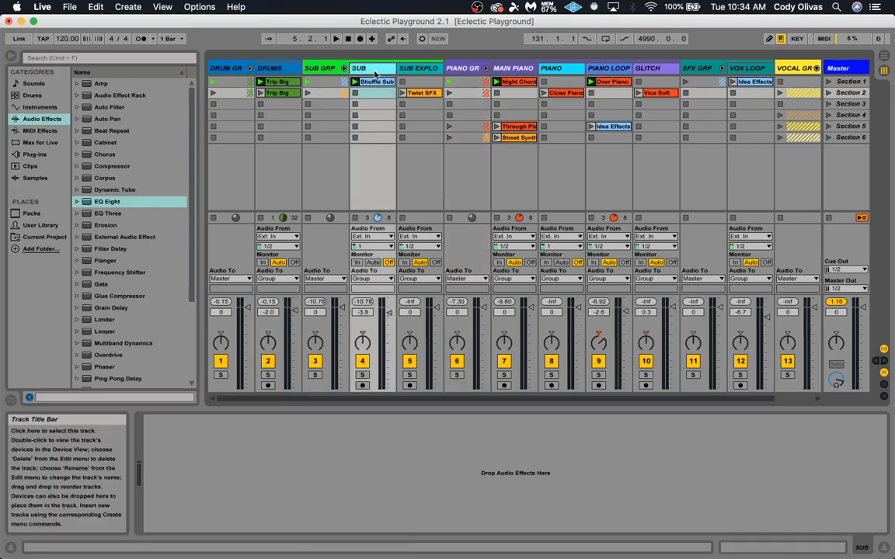
{"action": "left_click", "coordinate": [317, 71]}
{"action": "left_click", "coordinate": [223, 68]}
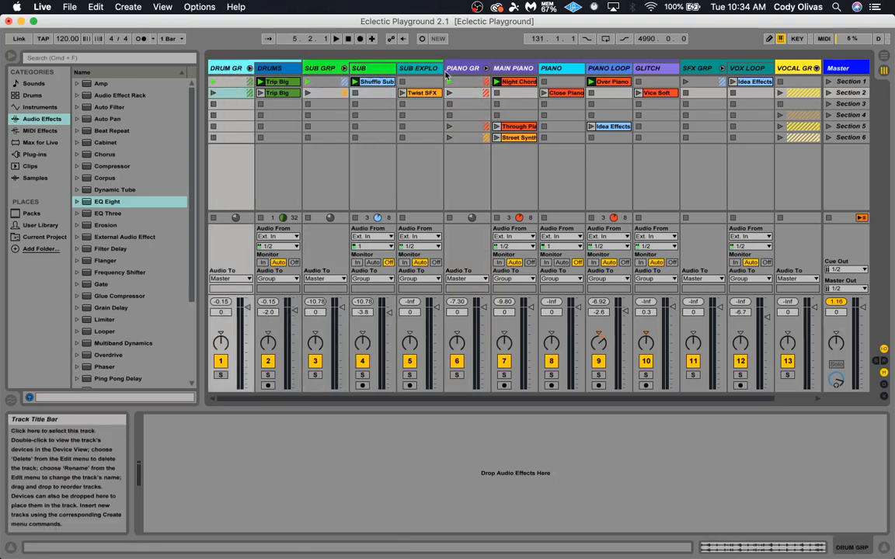
{"action": "left_click", "coordinate": [515, 72]}
Play the mix, set the Sub track volume to -3.4 dB, and stop playback
{"action": "key", "text": "space"}
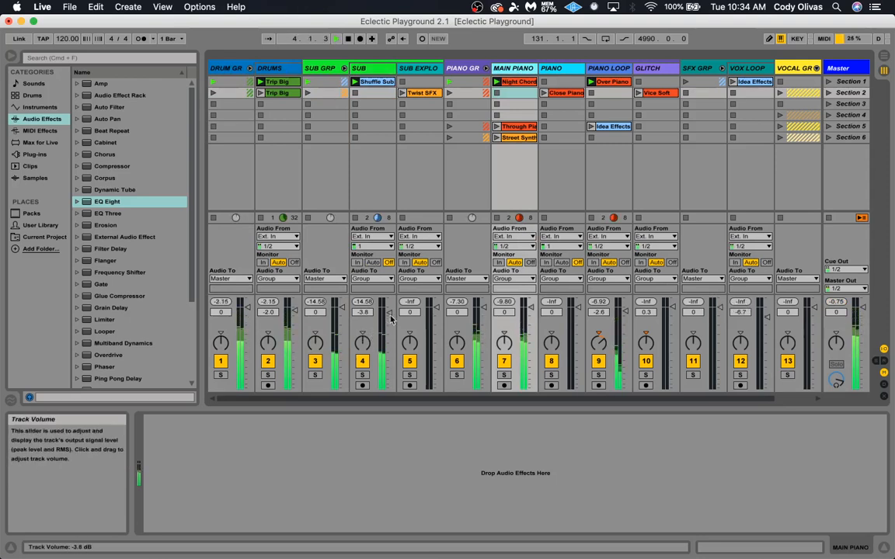
{"action": "left_click_drag", "start_coordinate": [389, 313], "coordinate": [389, 312]}
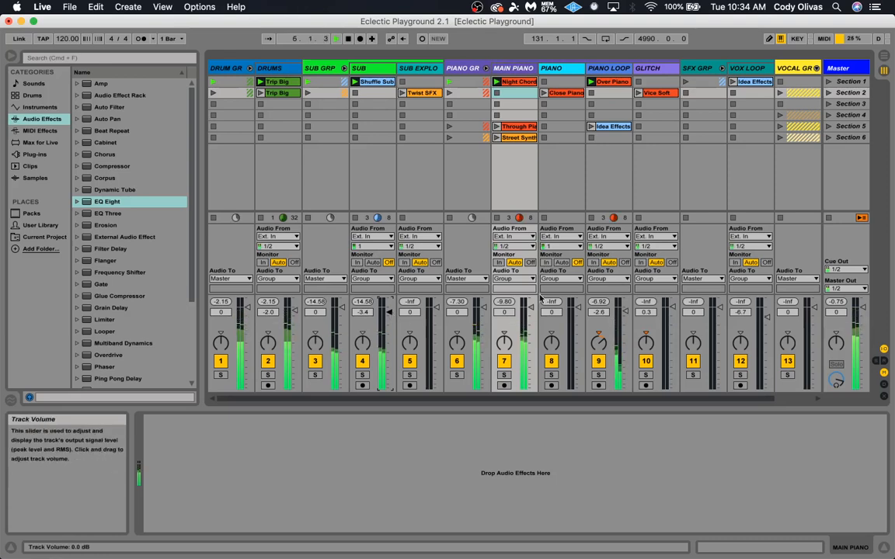
{"action": "scroll", "coordinate": [534, 162], "scroll_direction": "right", "scroll_amount": 2}
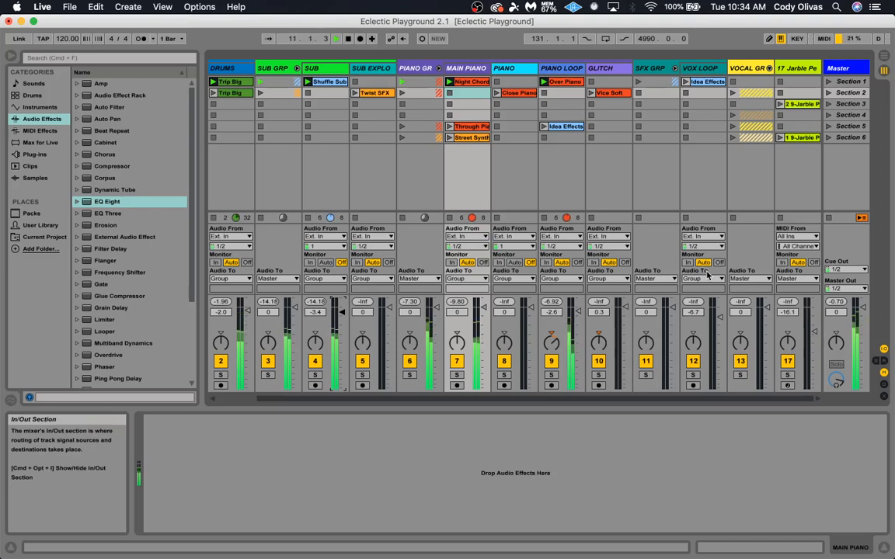
{"action": "key", "text": "space"}
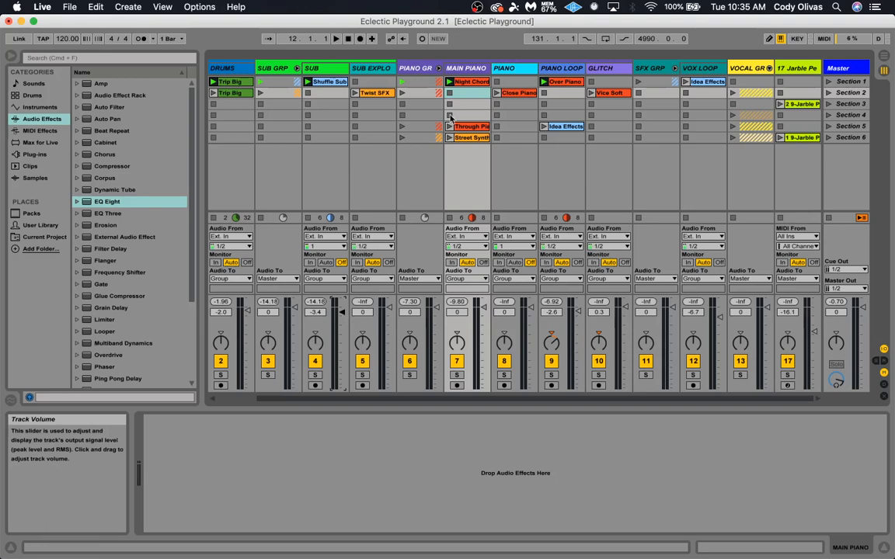
Solo the Piano group during playback and raise the Piano Loop track volume to -0.5 dB
{"action": "left_click", "coordinate": [419, 69]}
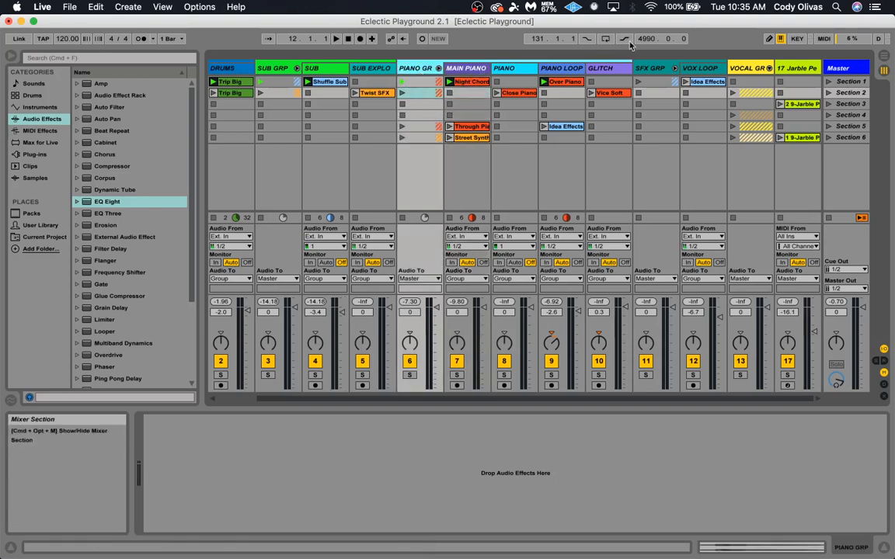
{"action": "left_click", "coordinate": [563, 92]}
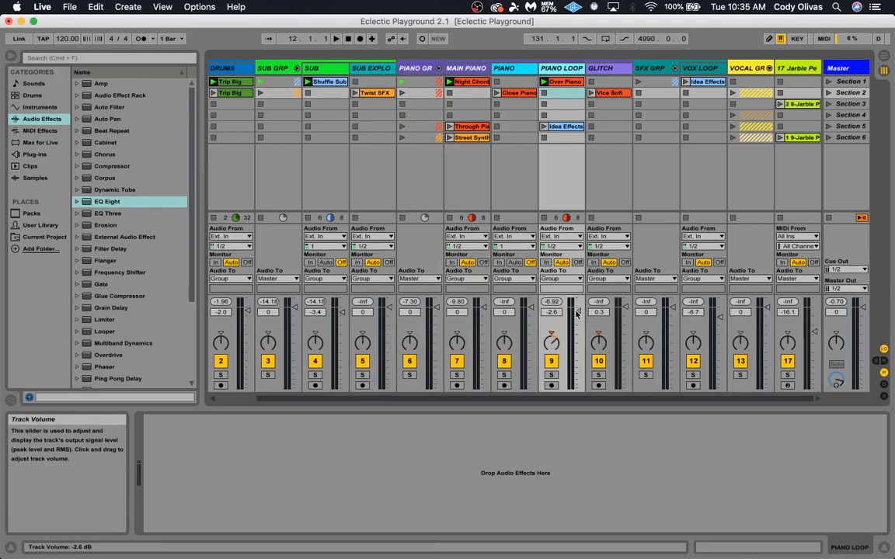
{"action": "left_click", "coordinate": [579, 312]}
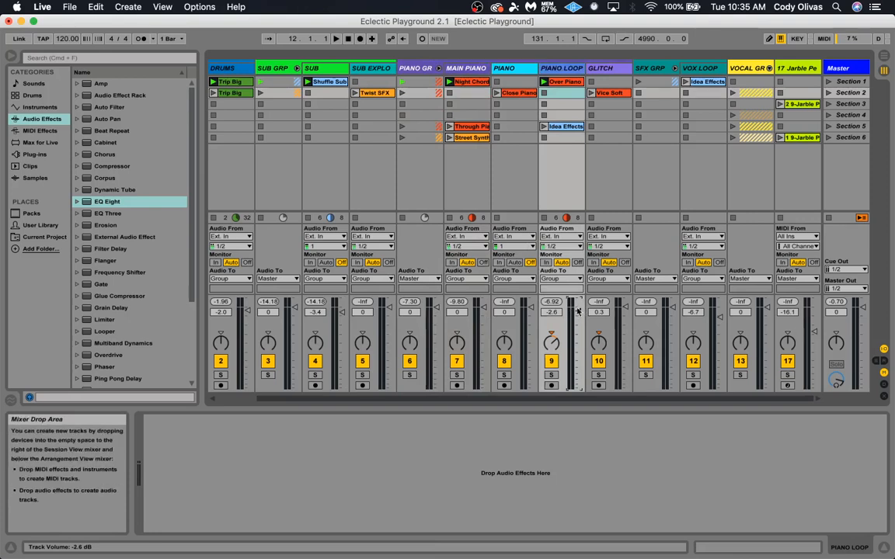
{"action": "key", "text": "space"}
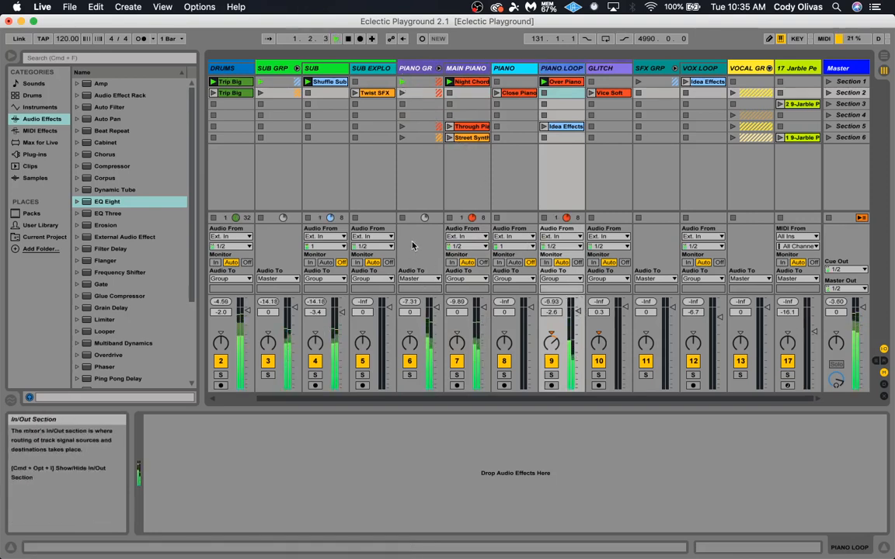
{"action": "left_click", "coordinate": [409, 374]}
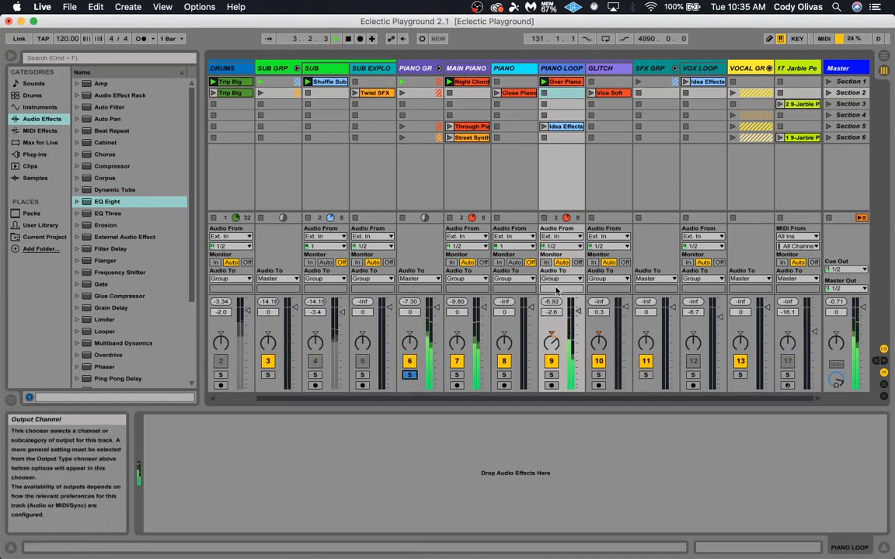
{"action": "left_click_drag", "start_coordinate": [577, 310], "coordinate": [577, 306]}
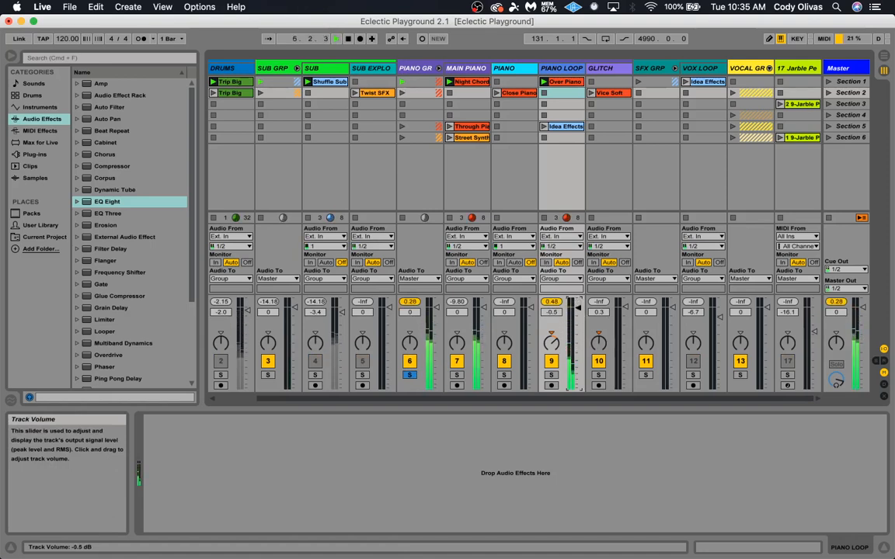
Pan the Main Piano track right to about 20R and the Piano Loop track left, and unsolo the Piano group
{"action": "left_click_drag", "start_coordinate": [551, 342], "coordinate": [552, 340]}
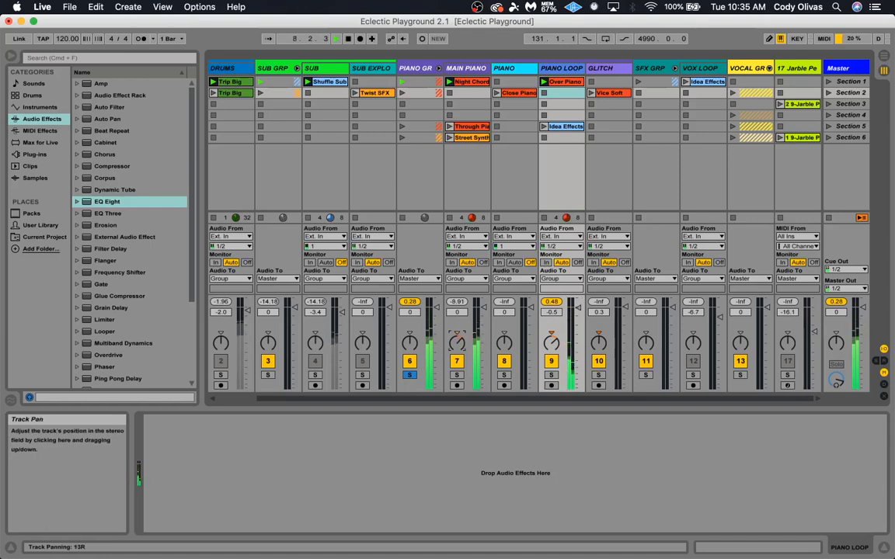
{"action": "left_click_drag", "start_coordinate": [551, 342], "coordinate": [552, 340]}
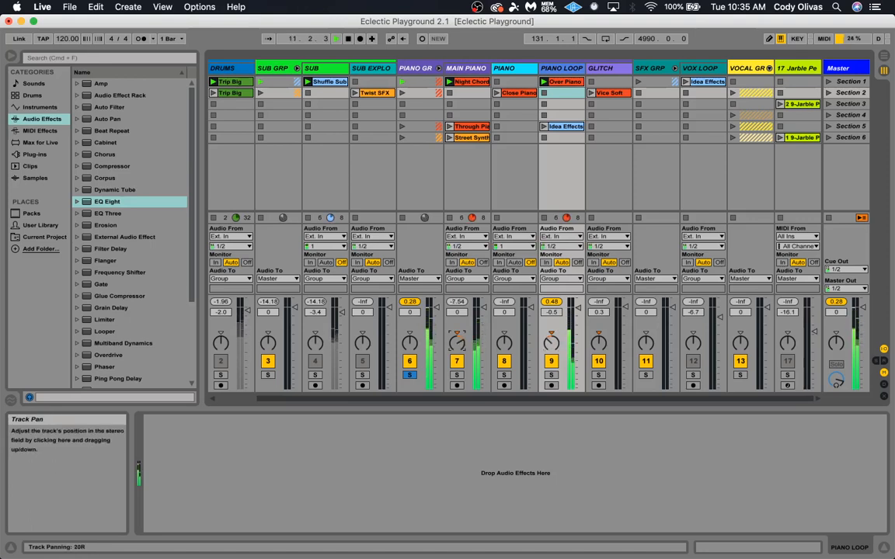
{"action": "left_click_drag", "start_coordinate": [551, 342], "coordinate": [547, 345]}
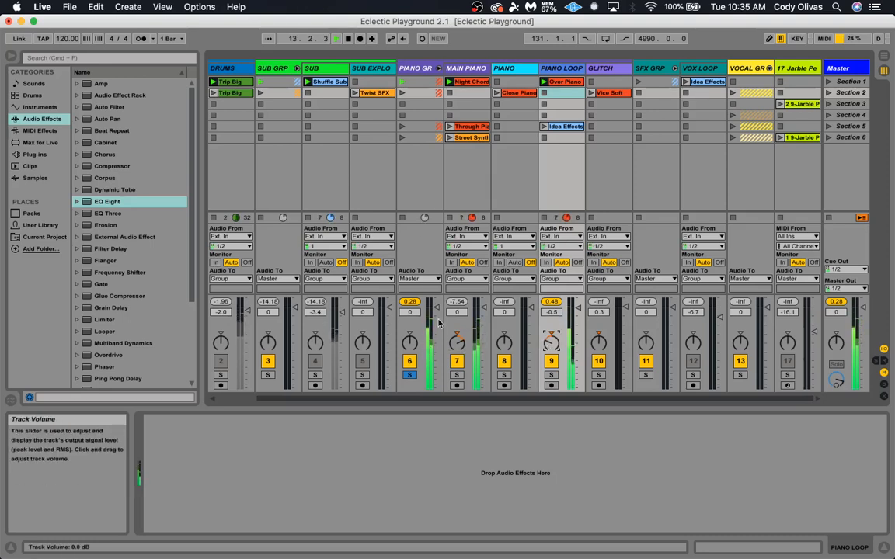
{"action": "left_click", "coordinate": [410, 374]}
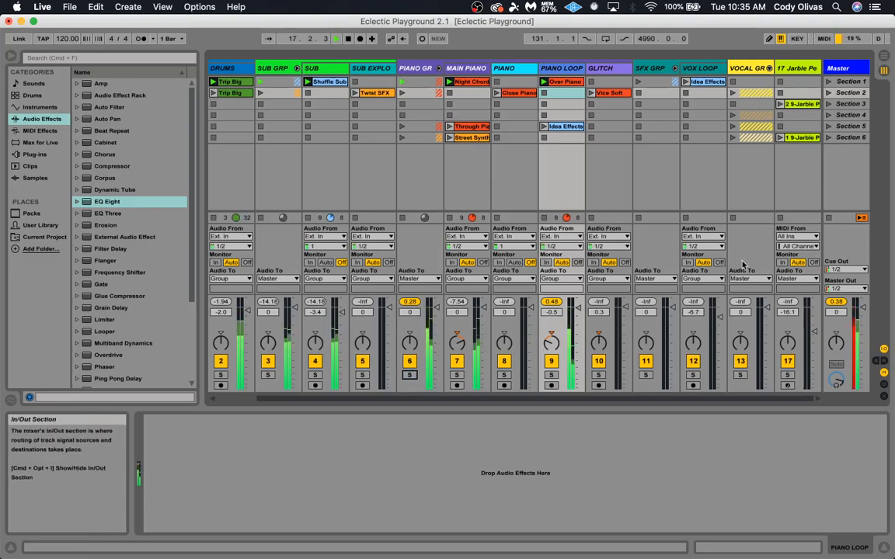
Lower the Drums track volume to -3.0 dB and the Piano group volume to -2.0 dB
{"action": "scroll", "coordinate": [582, 243], "scroll_direction": "left", "scroll_amount": 2}
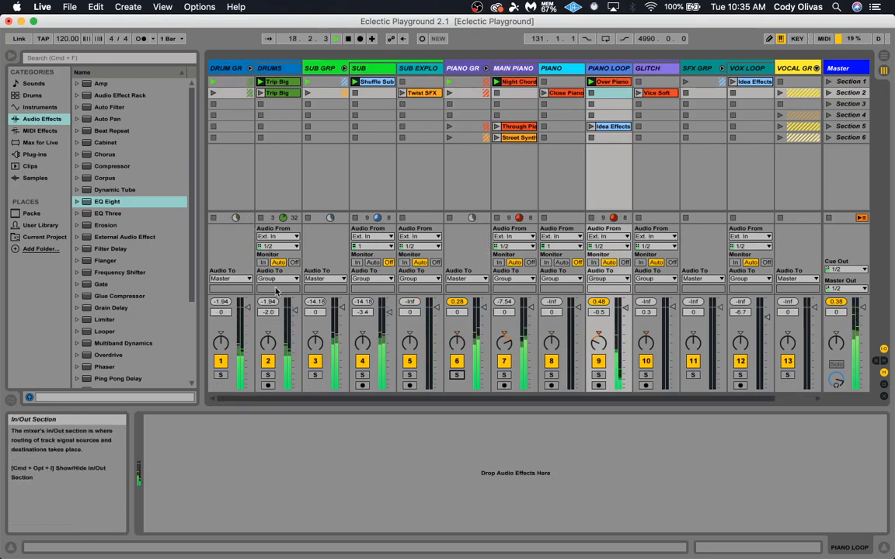
{"action": "left_click_drag", "start_coordinate": [288, 310], "coordinate": [288, 313]}
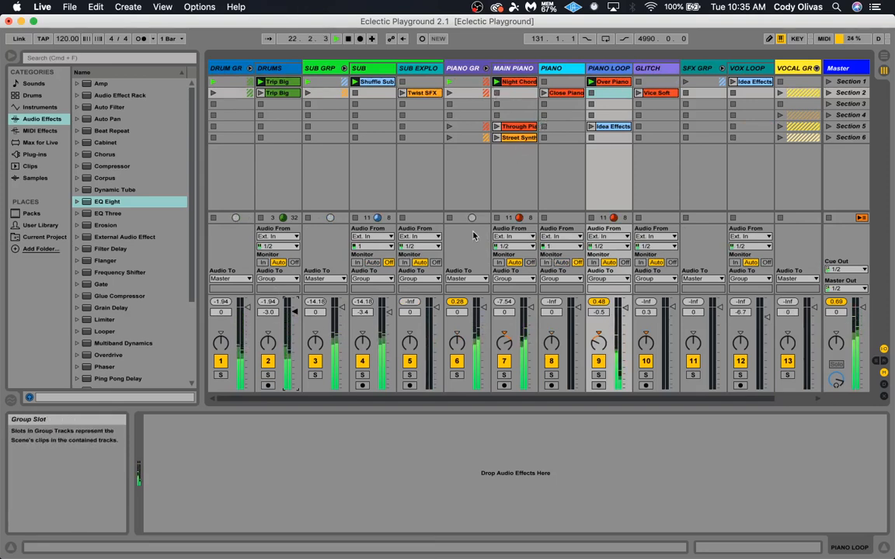
{"action": "left_click_drag", "start_coordinate": [479, 308], "coordinate": [479, 312]}
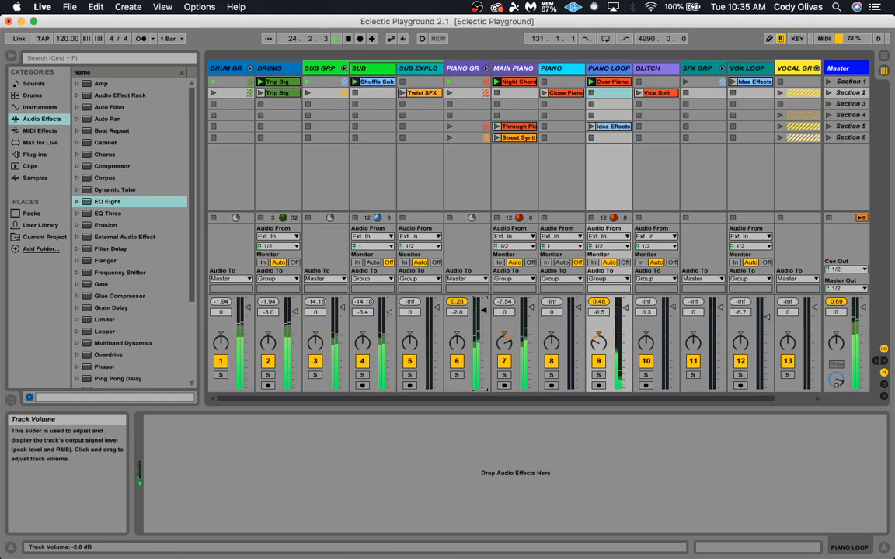
Raise the Vox Loop track volume to -2.0 dB during playback, and stop playback
{"action": "left_click_drag", "start_coordinate": [479, 311], "coordinate": [479, 312]}
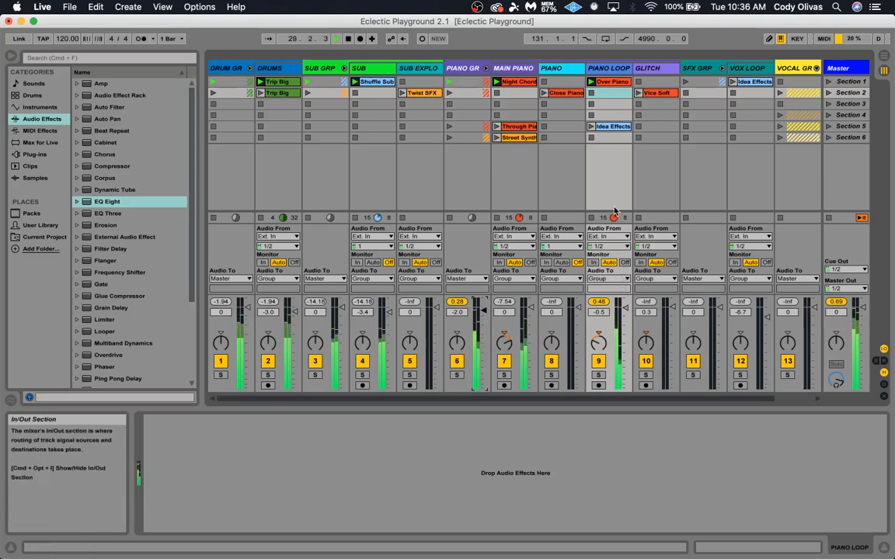
{"action": "scroll", "coordinate": [654, 188], "scroll_direction": "right", "scroll_amount": 2}
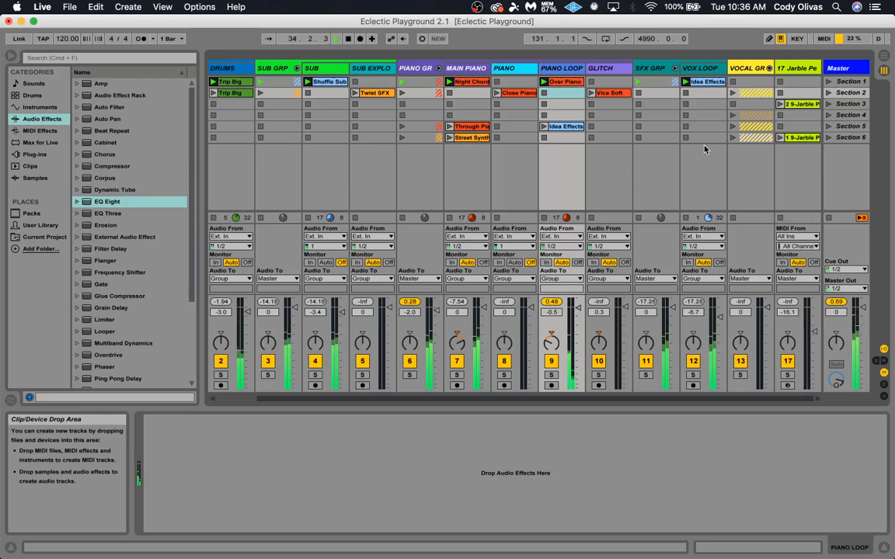
{"action": "left_click_drag", "start_coordinate": [720, 318], "coordinate": [720, 310]}
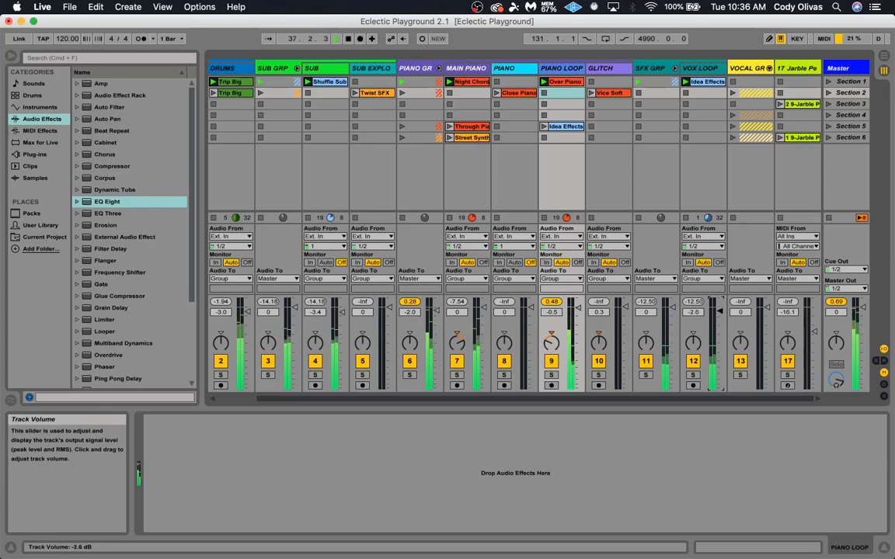
{"action": "left_click_drag", "start_coordinate": [720, 309], "coordinate": [720, 309]}
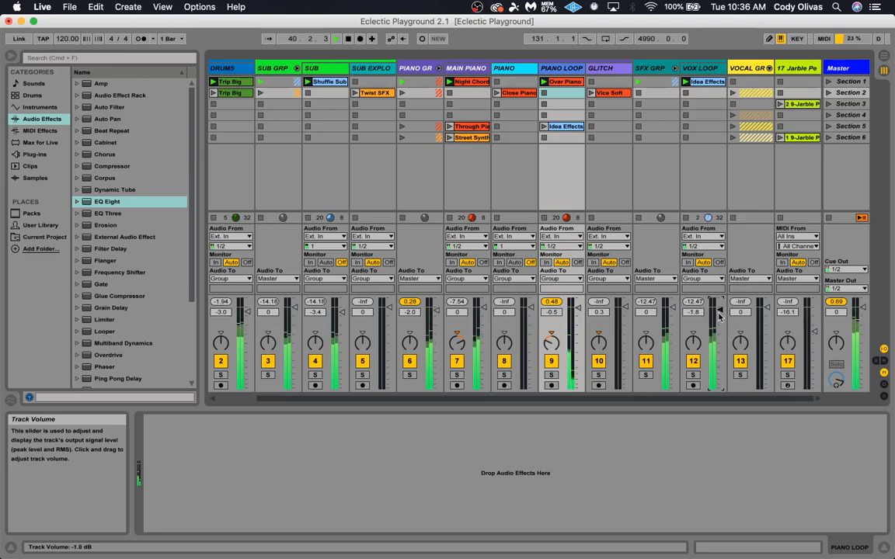
{"action": "left_click_drag", "start_coordinate": [719, 312], "coordinate": [719, 312]}
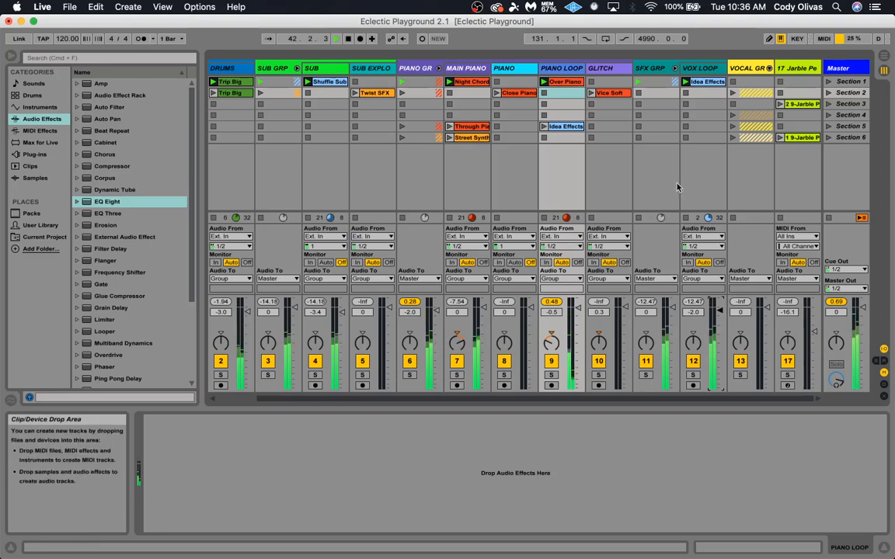
{"action": "key", "text": "space"}
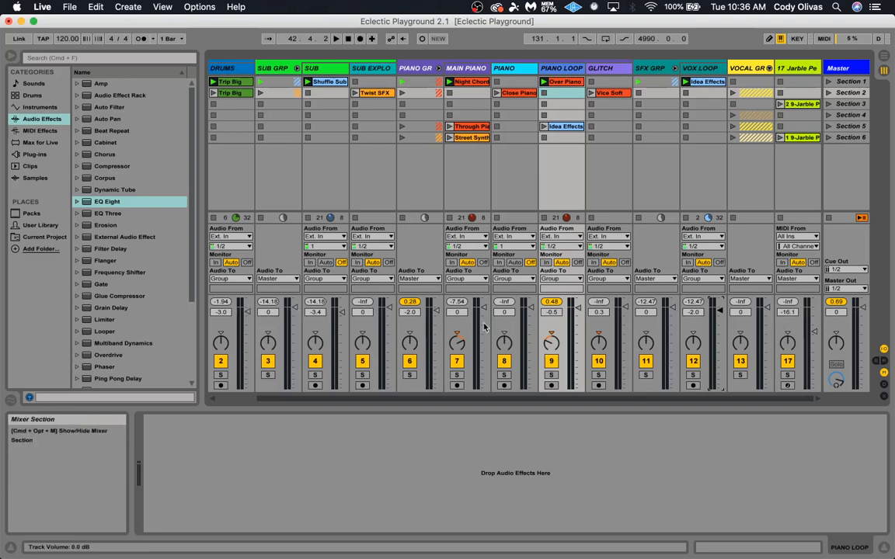
Solo the Piano group and show the sends and return tracks in the mixer
{"action": "left_click", "coordinate": [416, 71]}
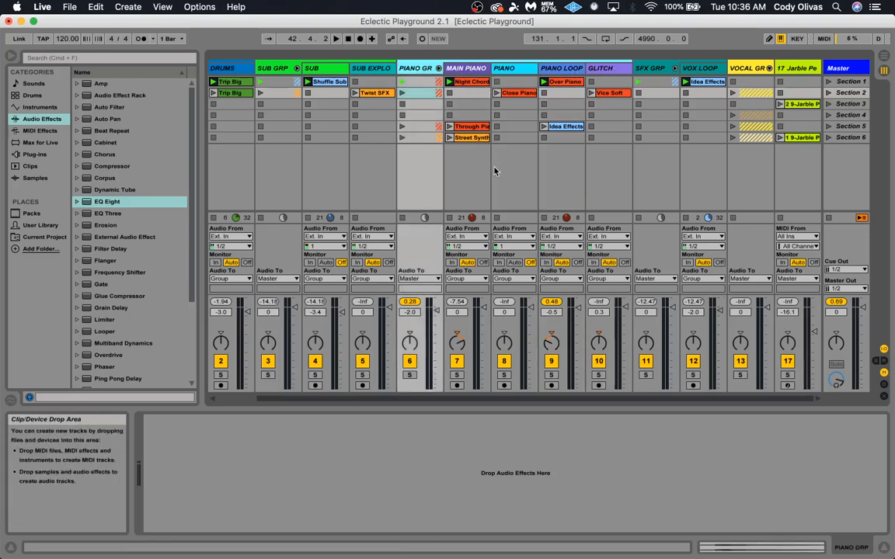
{"action": "left_click", "coordinate": [409, 375]}
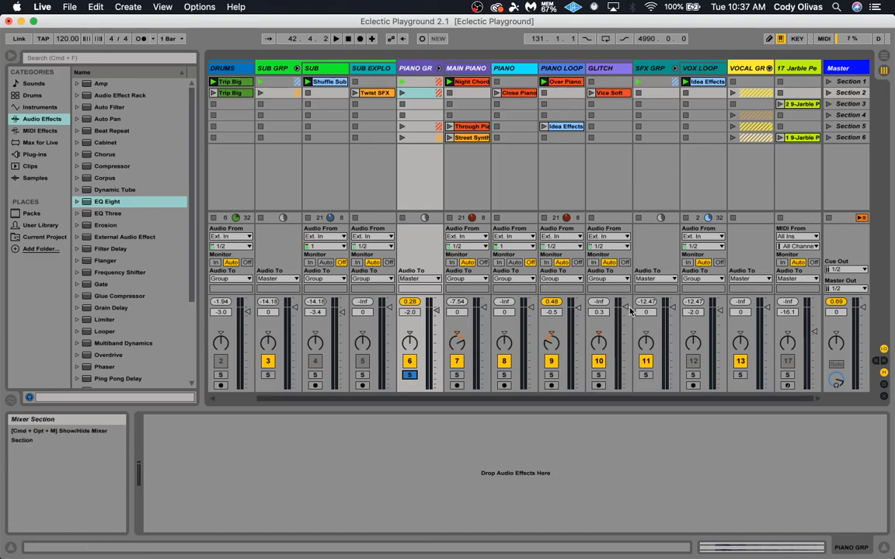
{"action": "left_click_drag", "start_coordinate": [631, 312], "coordinate": [631, 319]}
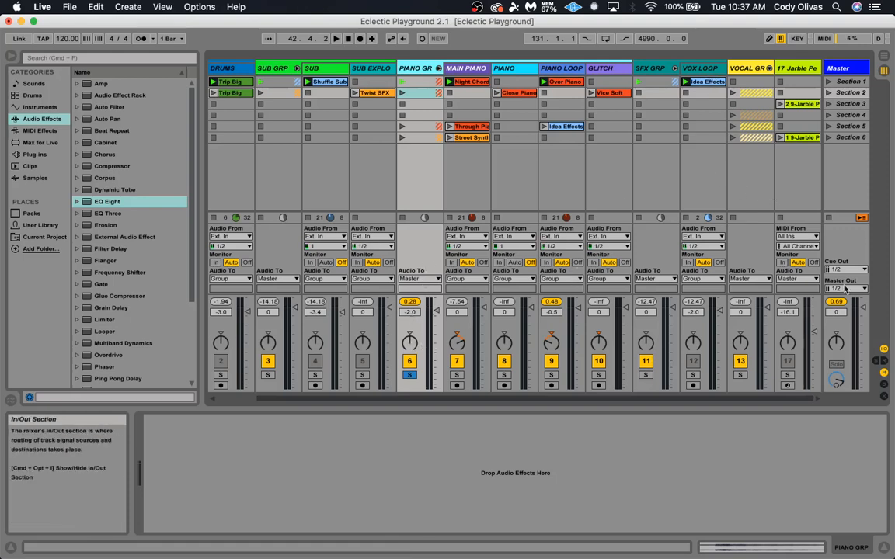
{"action": "left_click", "coordinate": [883, 361]}
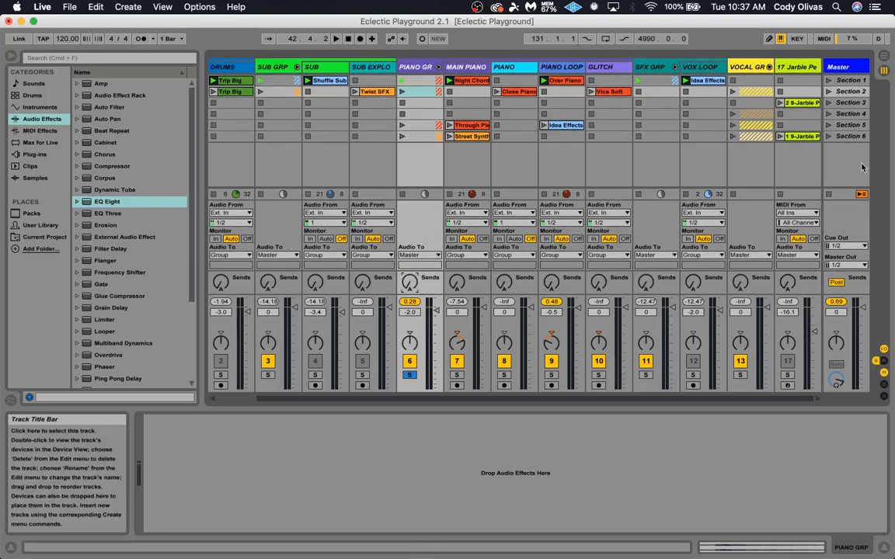
{"action": "left_click", "coordinate": [884, 362]}
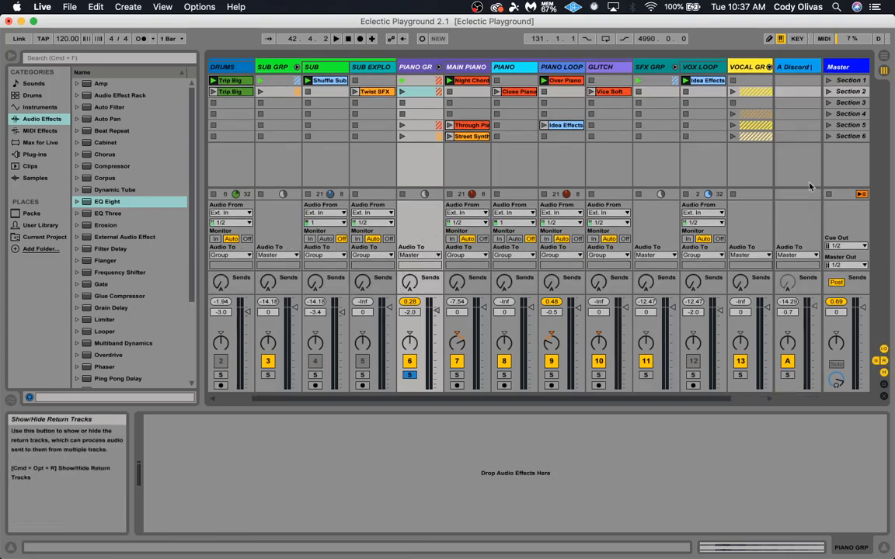
Review the Discord, Reverb and 2 Bar Phrase devices on return track A
{"action": "left_click", "coordinate": [792, 68]}
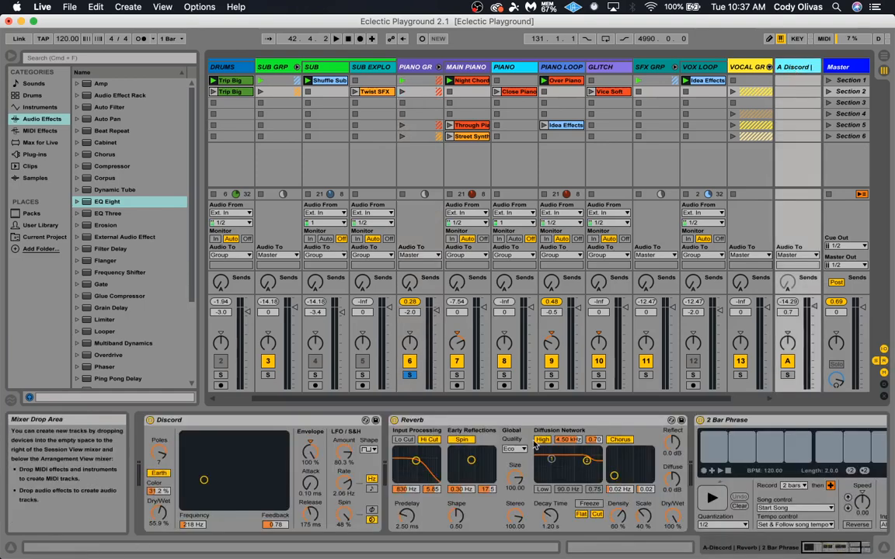
{"action": "left_click", "coordinate": [230, 423]}
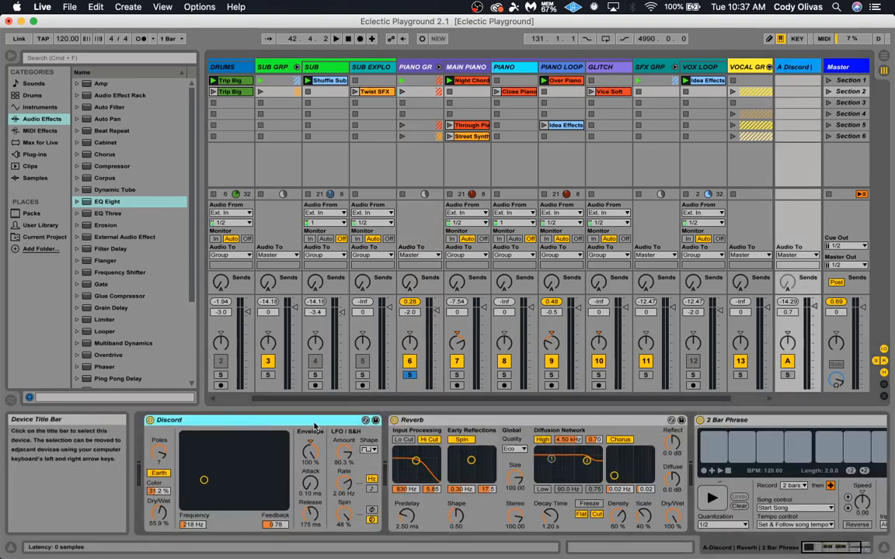
{"action": "left_click", "coordinate": [464, 422]}
{"action": "scroll", "coordinate": [726, 450], "scroll_direction": "right", "scroll_amount": 3}
{"action": "left_click", "coordinate": [695, 420]}
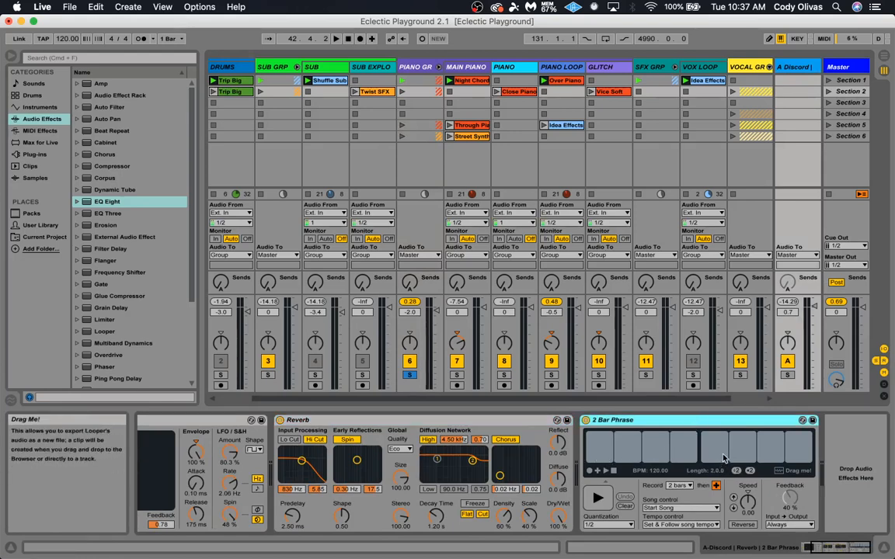
{"action": "scroll", "coordinate": [528, 463], "scroll_direction": "left", "scroll_amount": 3}
{"action": "scroll", "coordinate": [529, 463], "scroll_direction": "right", "scroll_amount": 3}
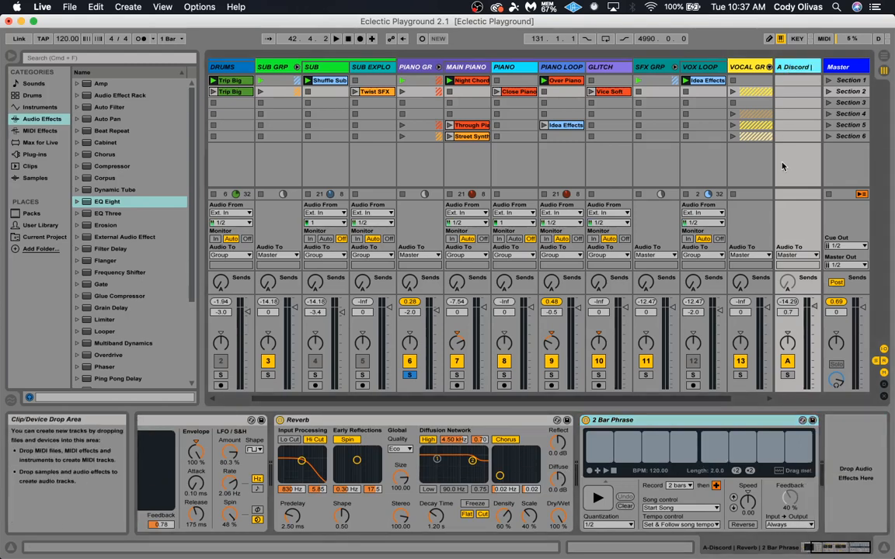
During playback with return track A soloed, set the Piano group's send A to 0.0 dB and its volume to -3.0 dB
{"action": "left_click", "coordinate": [416, 68]}
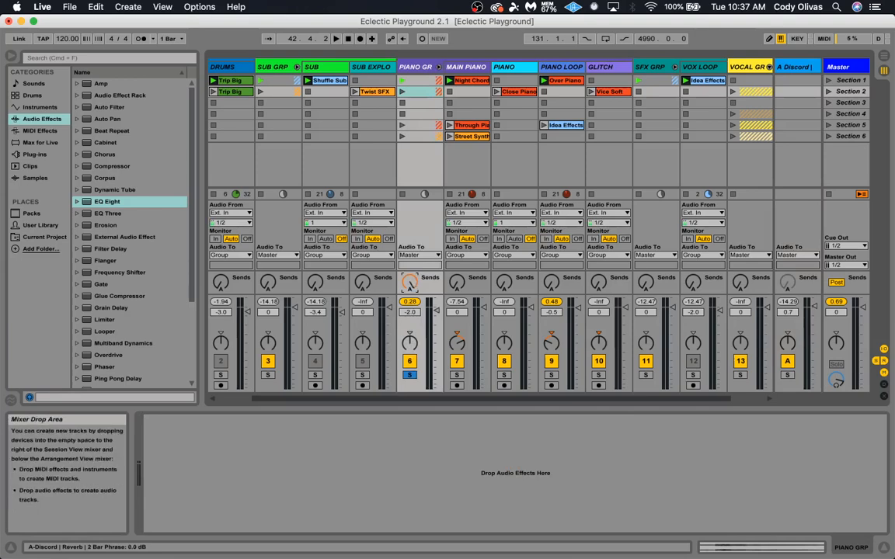
{"action": "key", "text": "space"}
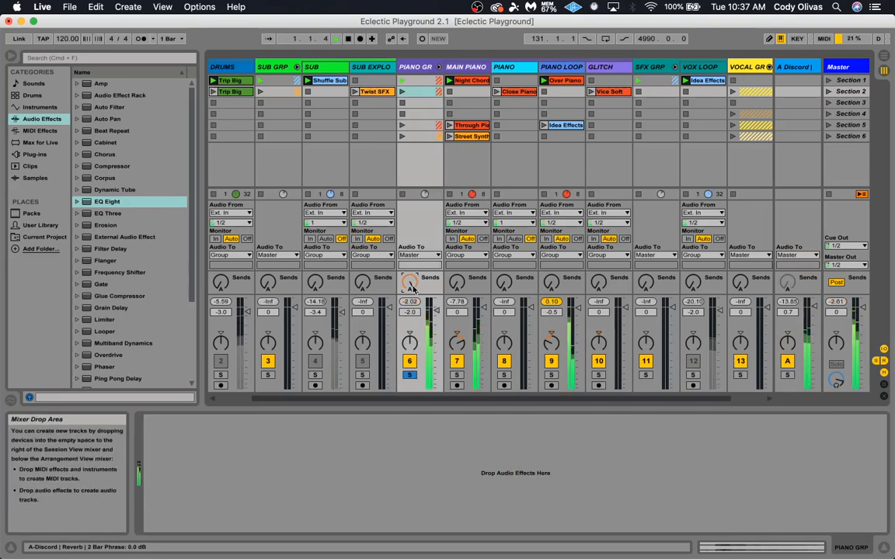
{"action": "left_click", "coordinate": [786, 376]}
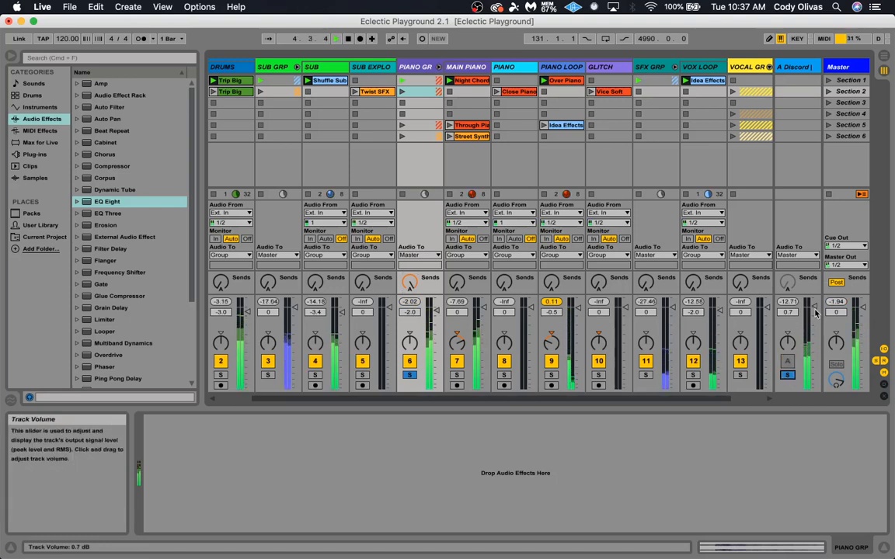
{"action": "mouse_move", "coordinate": [438, 313]}
{"action": "left_mouse_down"}
{"action": "mouse_move", "coordinate": [436, 371]}
{"action": "mouse_move", "coordinate": [437, 313]}
{"action": "left_mouse_up"}
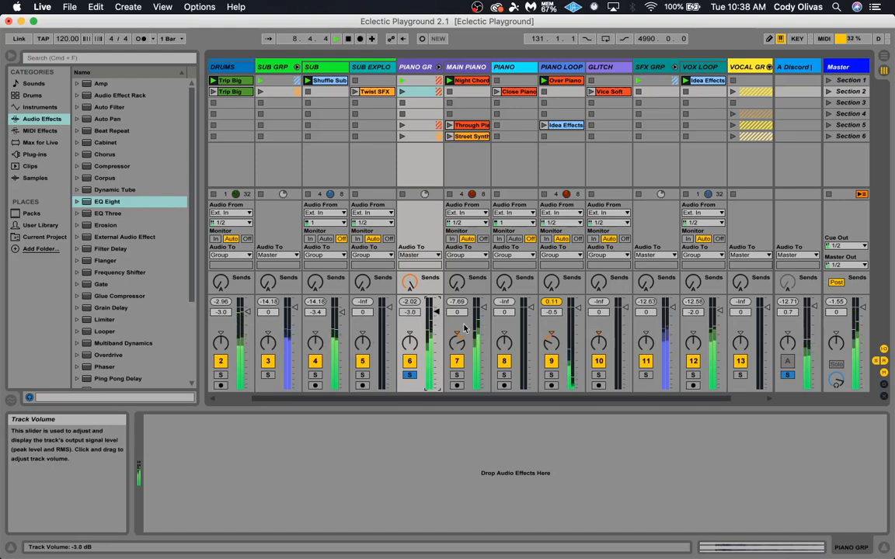
Record a 2-bar loop in the 2 Bar Phrase looper on return track A and play it back
{"action": "left_click", "coordinate": [803, 80]}
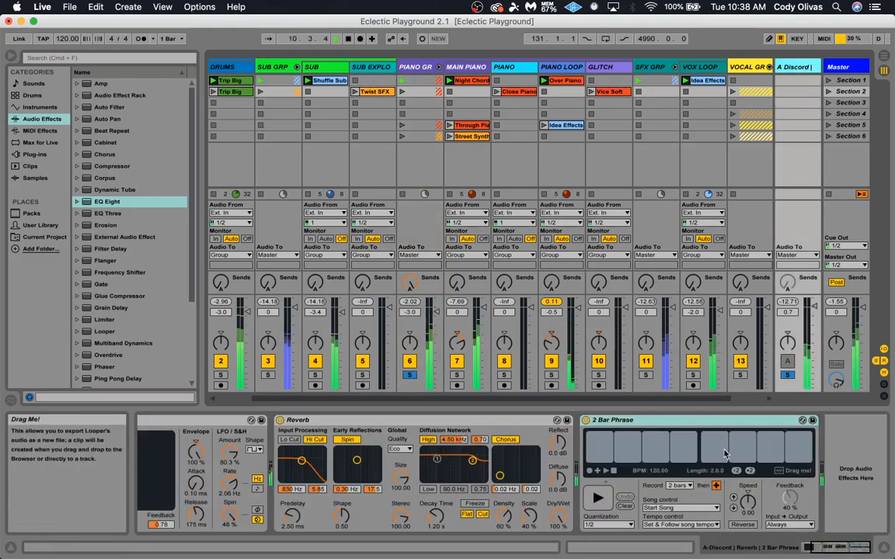
{"action": "scroll", "coordinate": [680, 465], "scroll_direction": "left", "scroll_amount": 5}
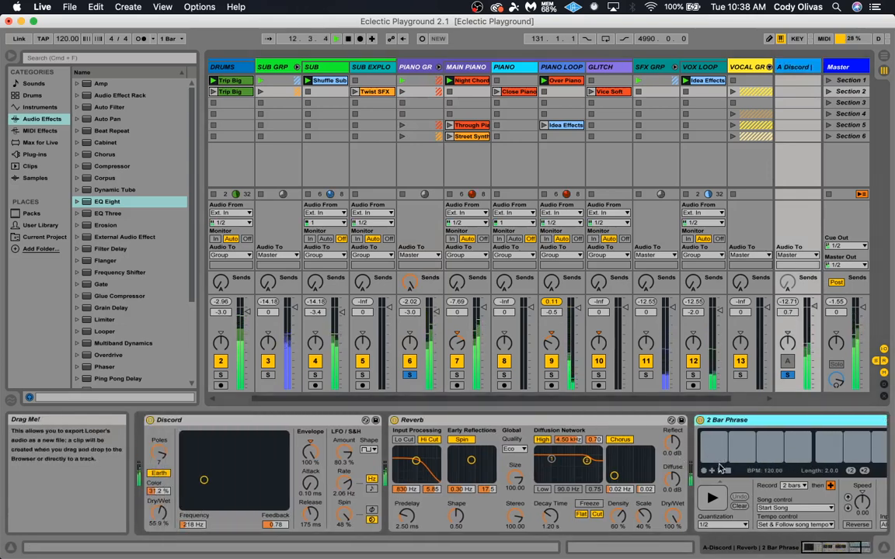
{"action": "scroll", "coordinate": [720, 466], "scroll_direction": "right", "scroll_amount": 5}
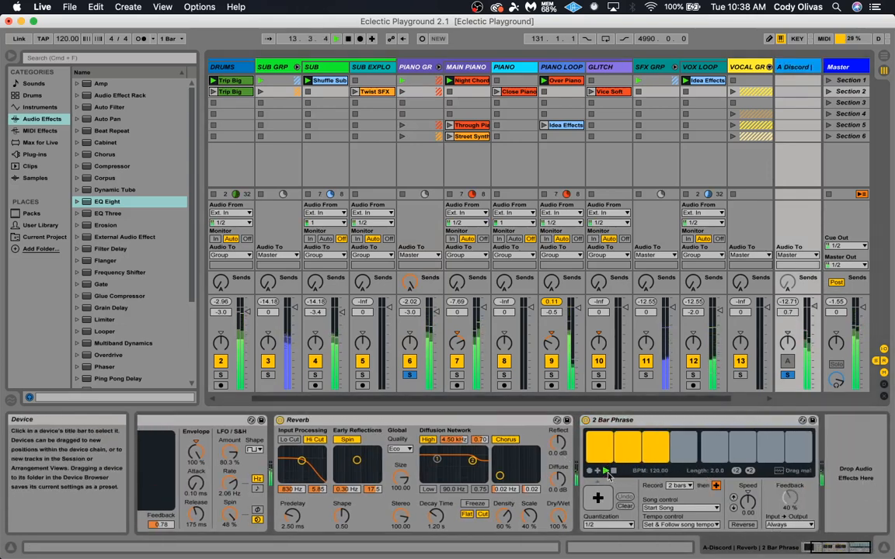
{"action": "left_click", "coordinate": [608, 474]}
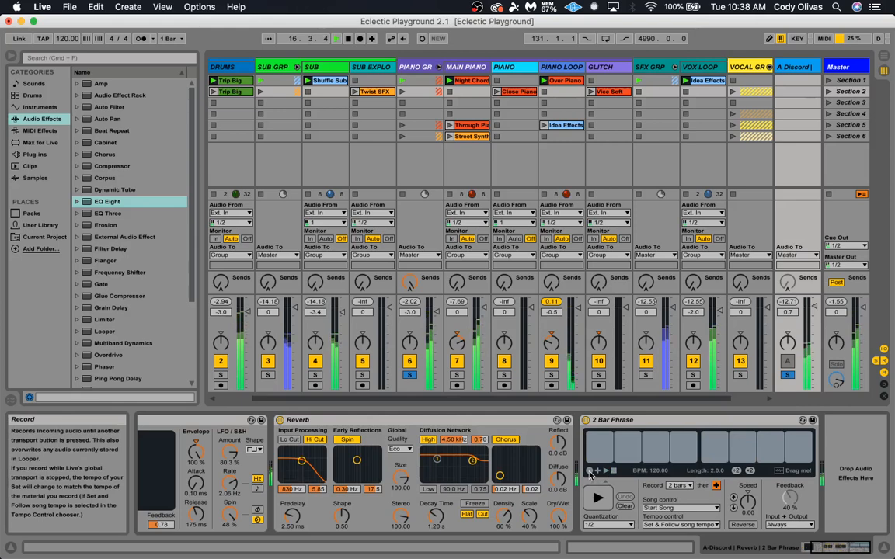
{"action": "left_click", "coordinate": [590, 470]}
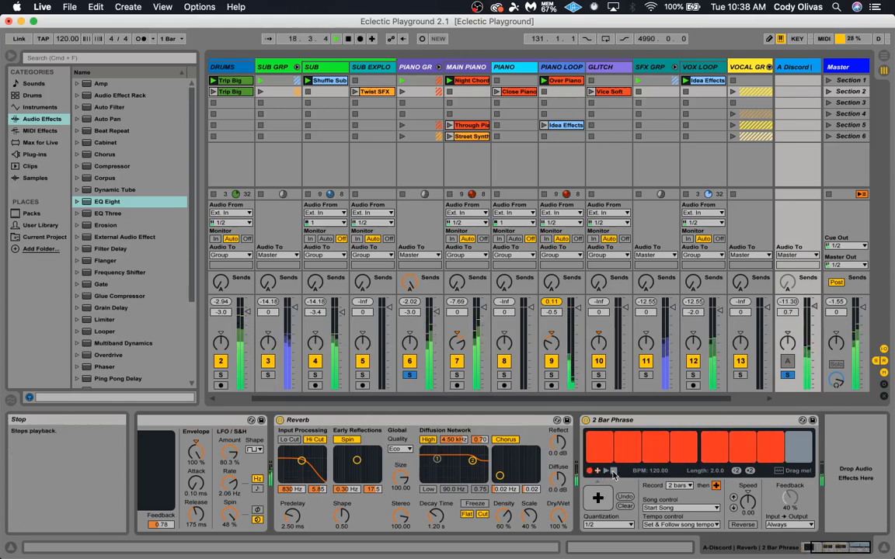
{"action": "left_click", "coordinate": [606, 472]}
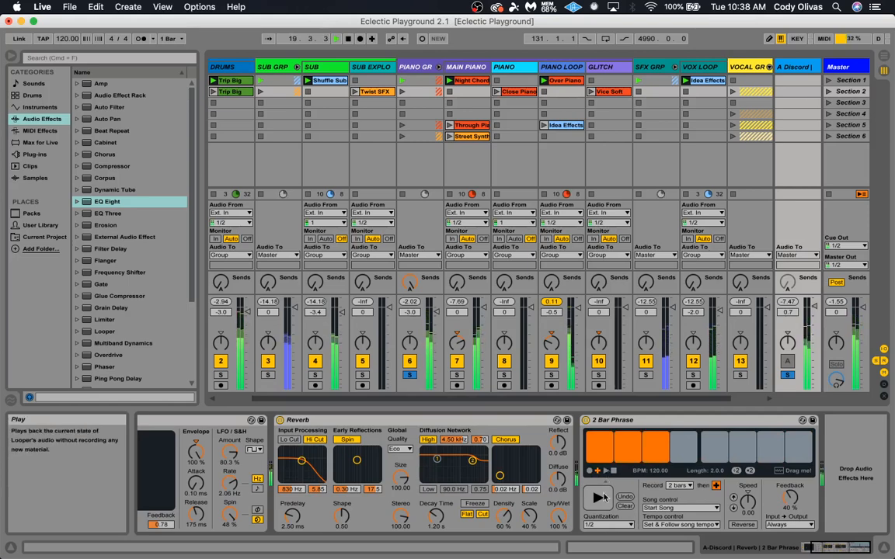
{"action": "left_click", "coordinate": [601, 499]}
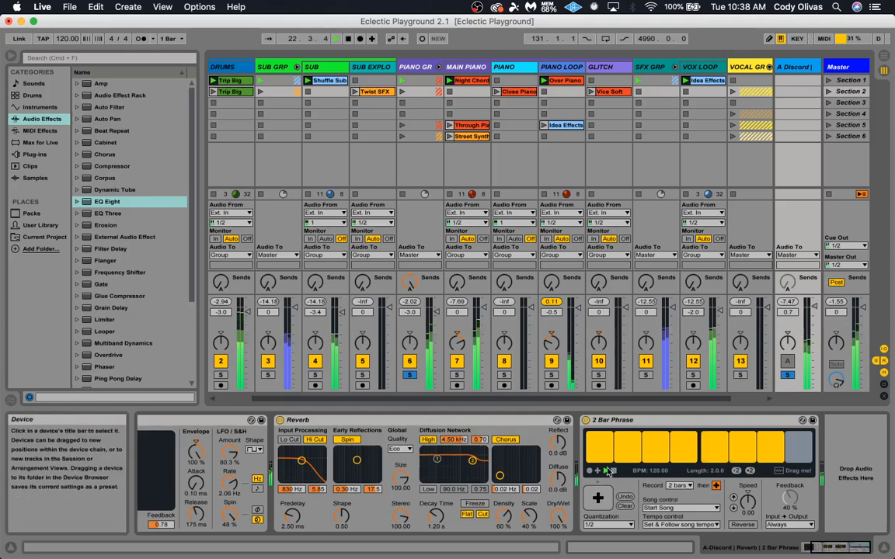
Stop playback and turn the Piano group's send A down to -inf dB
{"action": "key", "text": "space"}
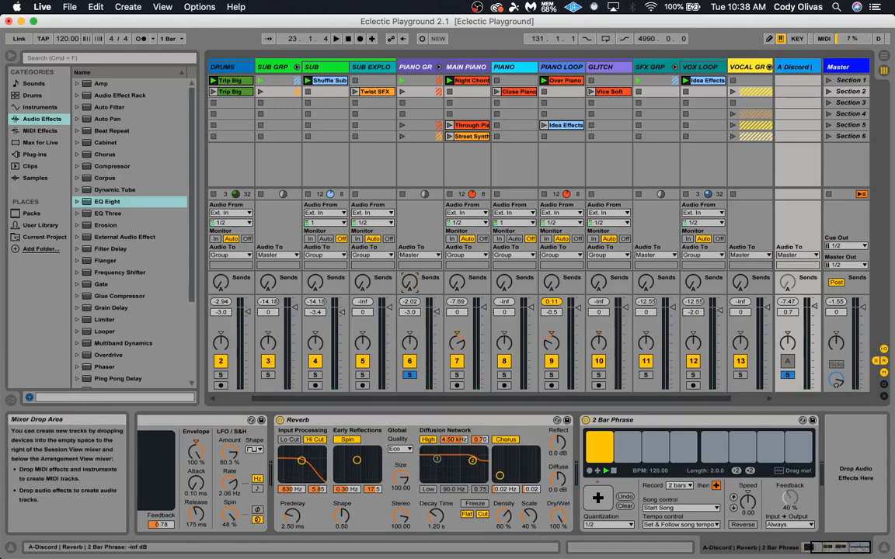
{"action": "right_click", "coordinate": [797, 68]}
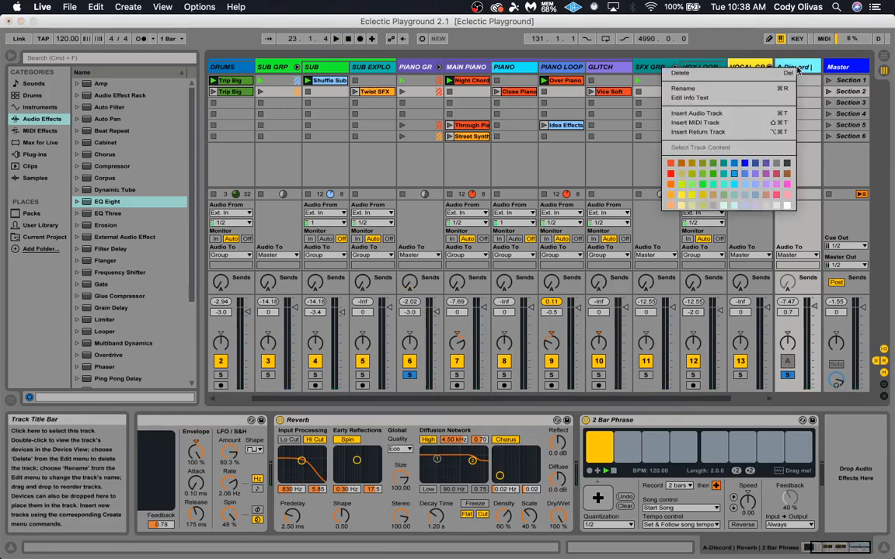
{"action": "left_click", "coordinate": [803, 70]}
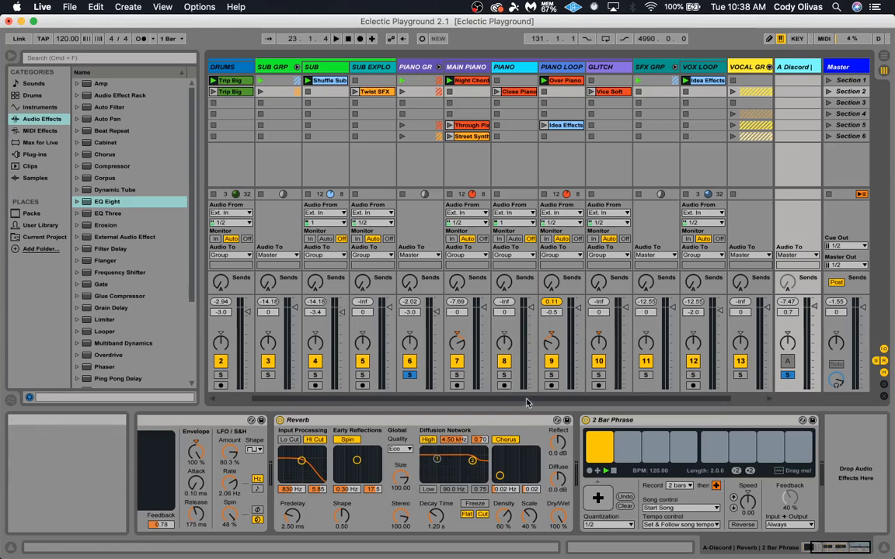
Examine the EQ Eight on the Drums track and the device chains of the Drum, Sub, Piano and SFX groups
{"action": "left_click_drag", "start_coordinate": [525, 400], "coordinate": [435, 401]}
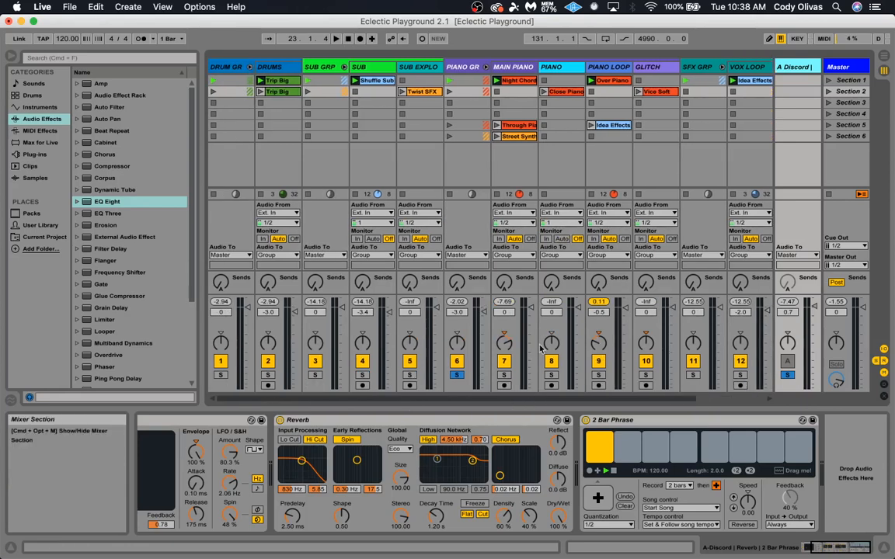
{"action": "left_click", "coordinate": [291, 103]}
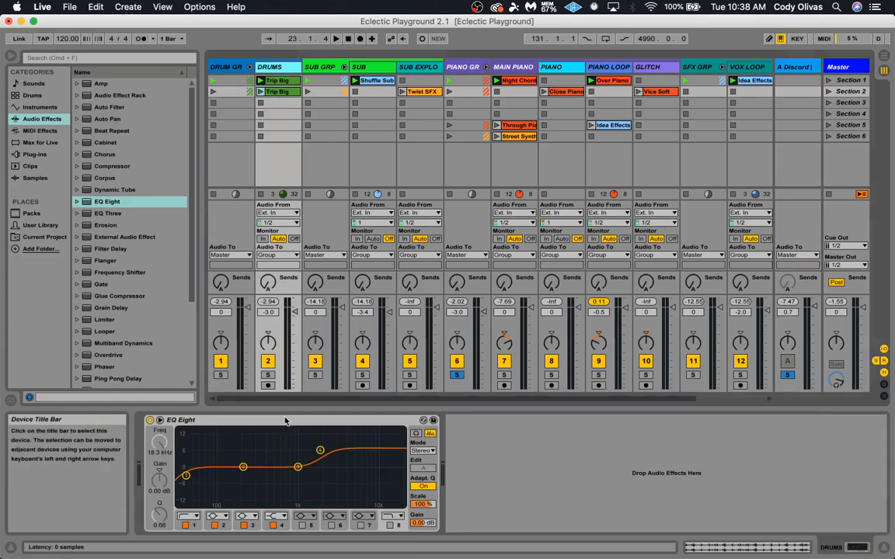
{"action": "left_click", "coordinate": [318, 444]}
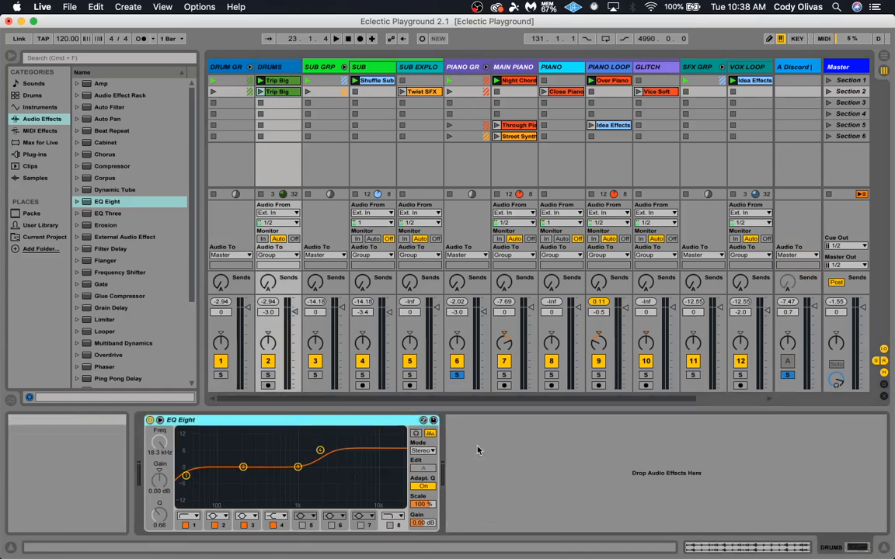
{"action": "left_click", "coordinate": [464, 67]}
{"action": "left_click", "coordinate": [326, 69]}
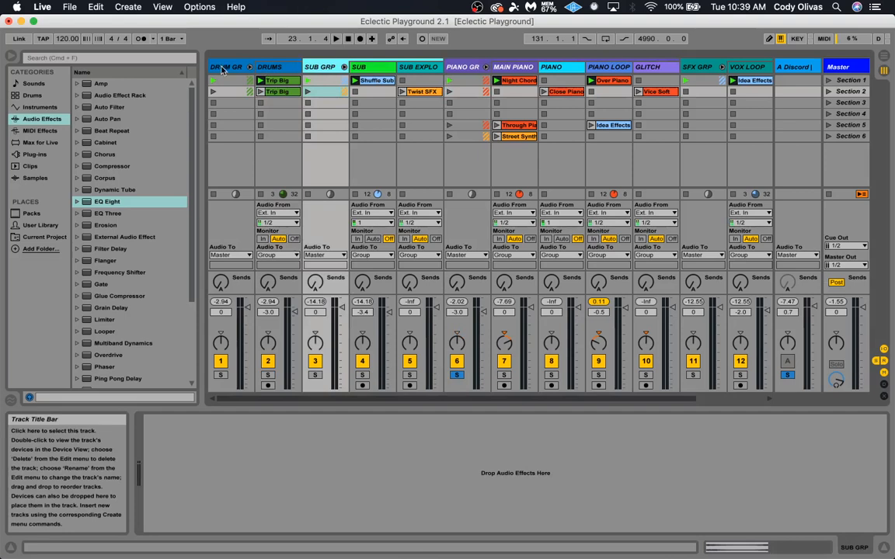
{"action": "left_click", "coordinate": [223, 69]}
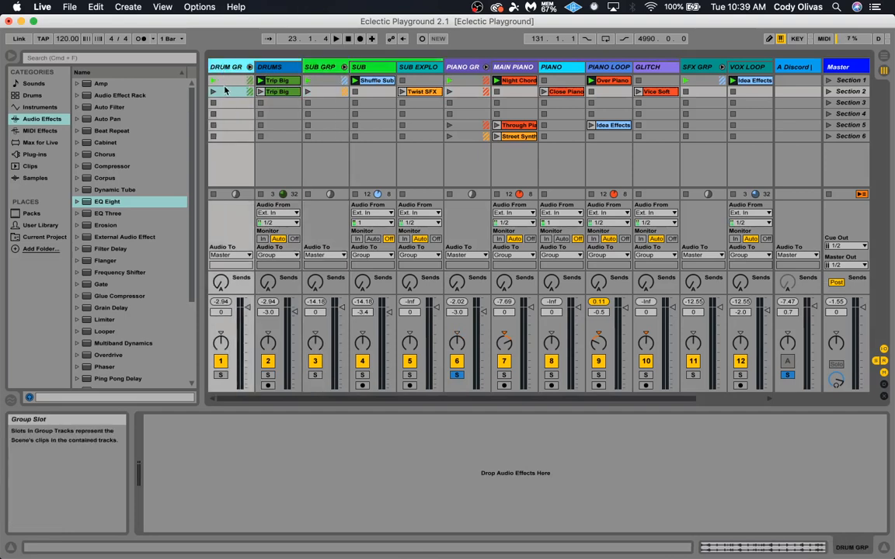
{"action": "left_click", "coordinate": [323, 68]}
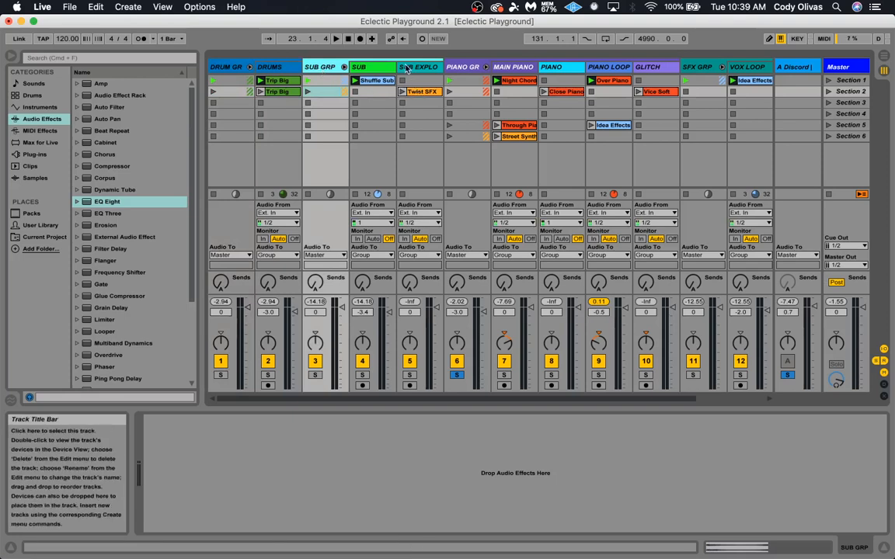
{"action": "left_click", "coordinate": [464, 67]}
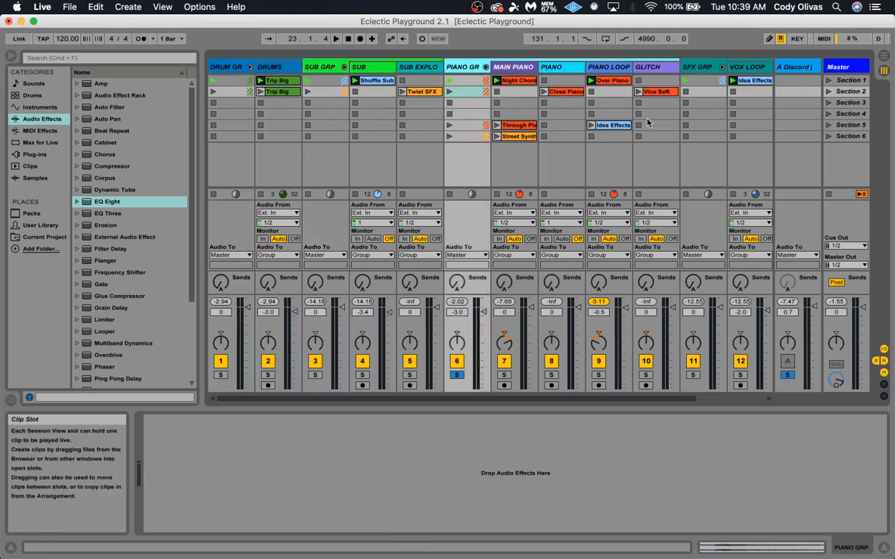
{"action": "left_click", "coordinate": [703, 68]}
Unfold the Vocal group to show its Vox 1, Vox 2 and Vox 3 tracks
{"action": "scroll", "coordinate": [726, 141], "scroll_direction": "right", "scroll_amount": 3}
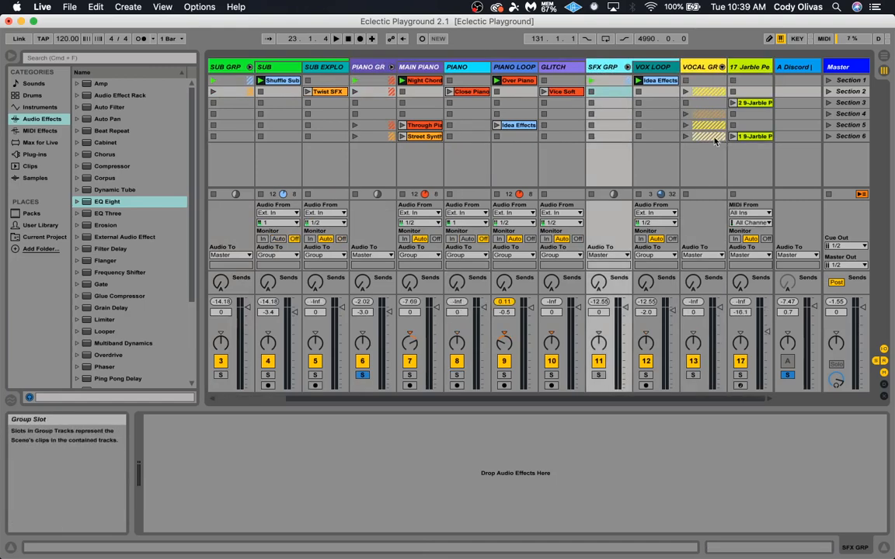
{"action": "left_click", "coordinate": [702, 69]}
{"action": "left_click", "coordinate": [721, 66]}
{"action": "scroll", "coordinate": [673, 163], "scroll_direction": "right", "scroll_amount": 3}
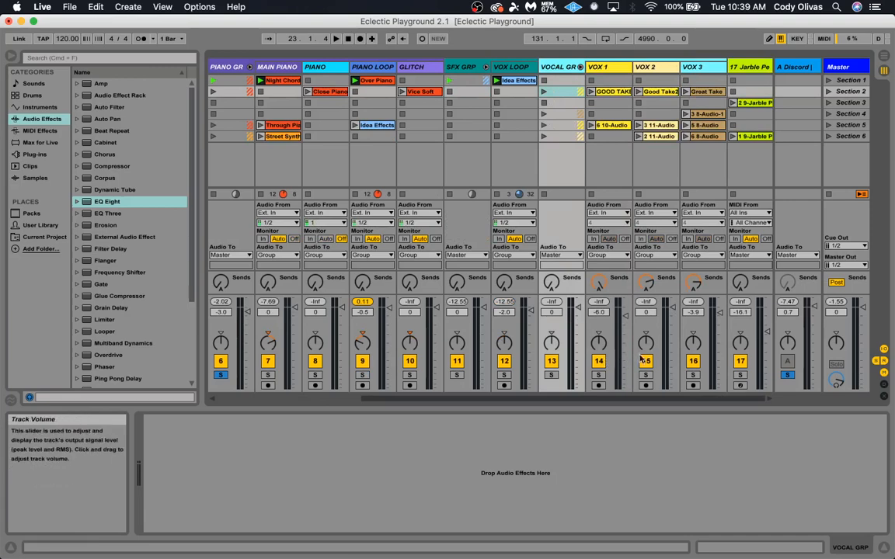